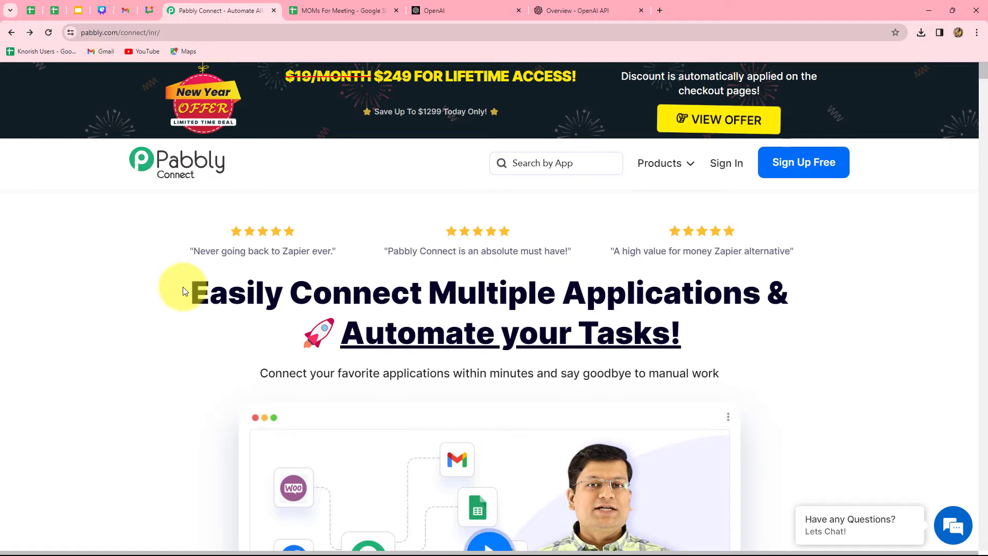
# Sign in to the Pabbly account and open Pabbly Connect from the list of apps.
pyautogui.moveTo(183, 286); pyautogui.dragTo(712, 341)
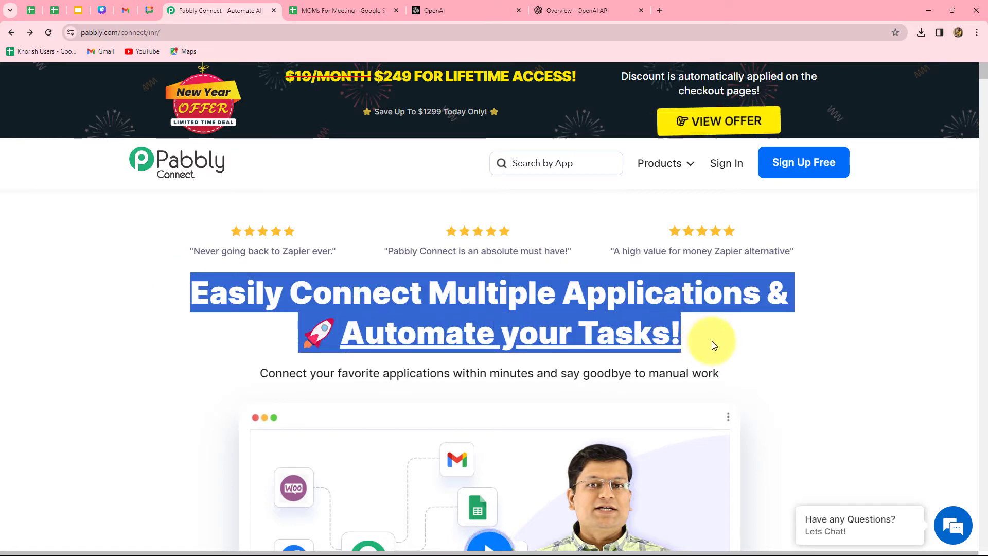
pyautogui.click(712, 340)
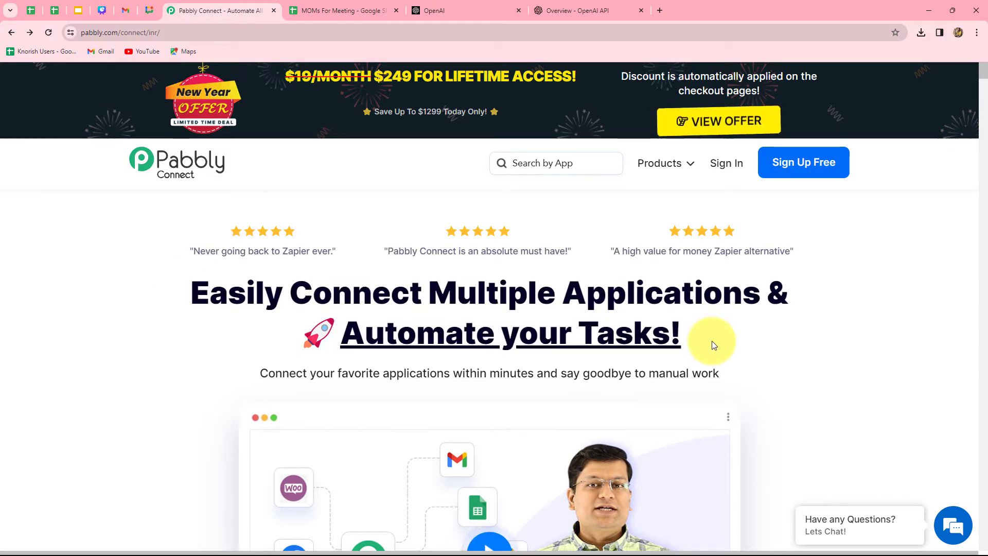
pyautogui.click(724, 169)
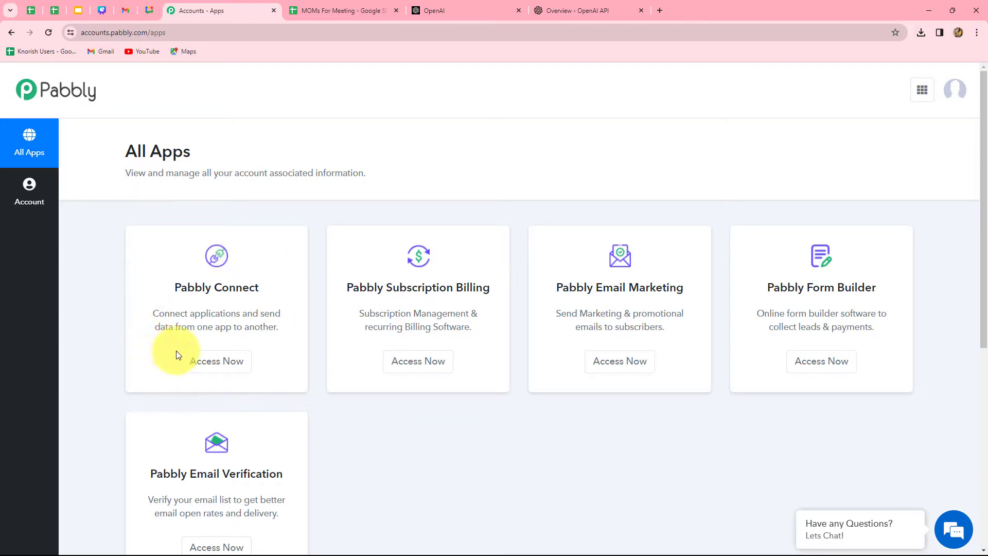
pyautogui.click(205, 371)
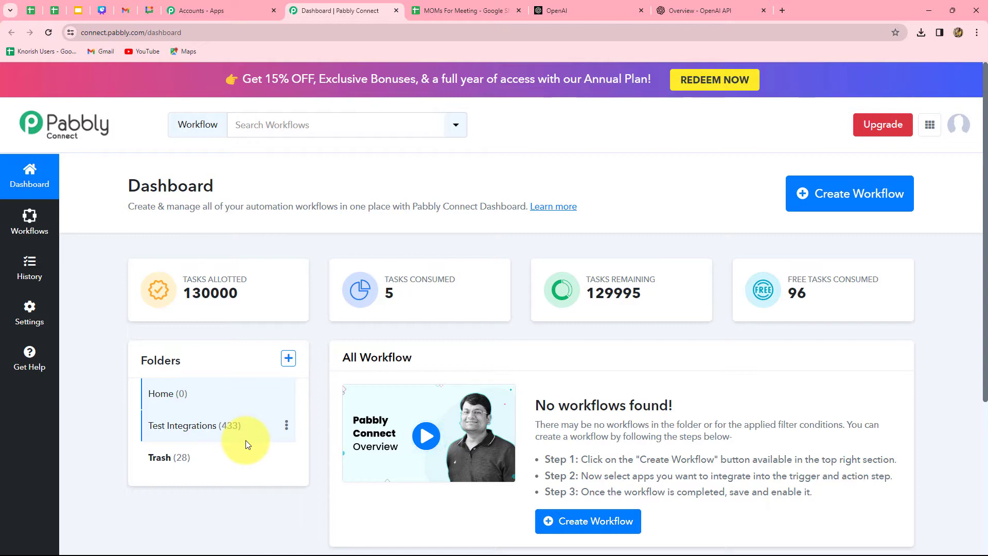
# Create a workflow named "Generate Meeting Minutes using OpenAI" in the Test Integrations folder.
pyautogui.click(288, 358)
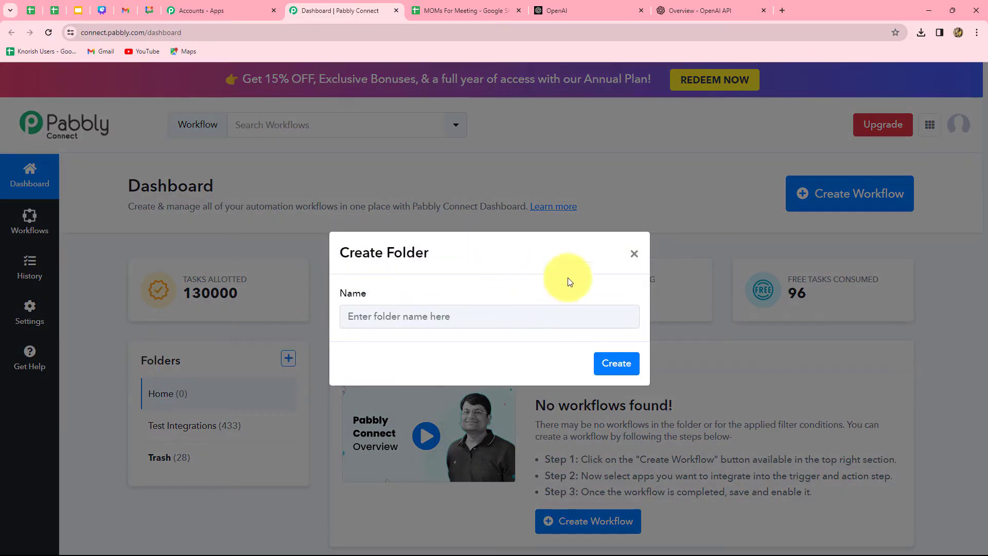
pyautogui.click(634, 255)
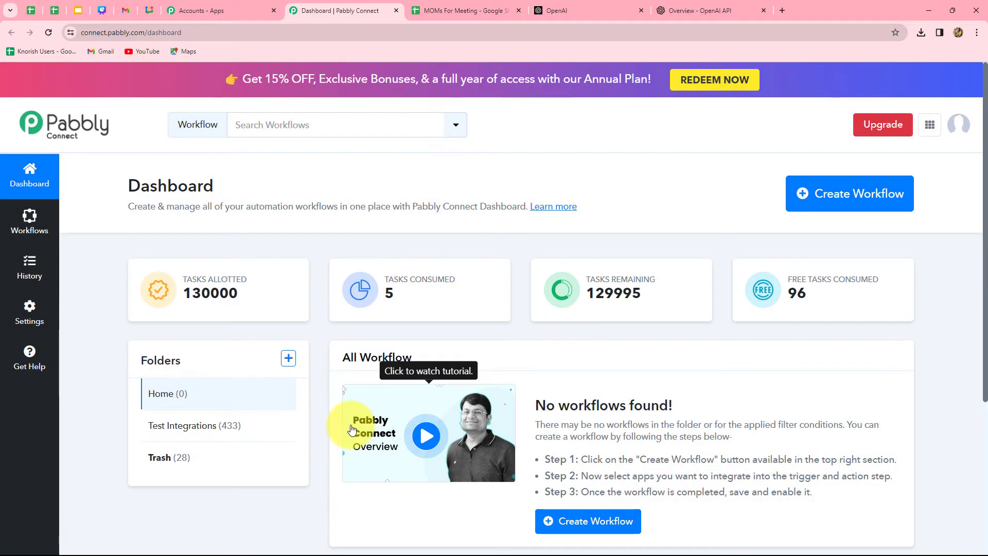
pyautogui.click(844, 210)
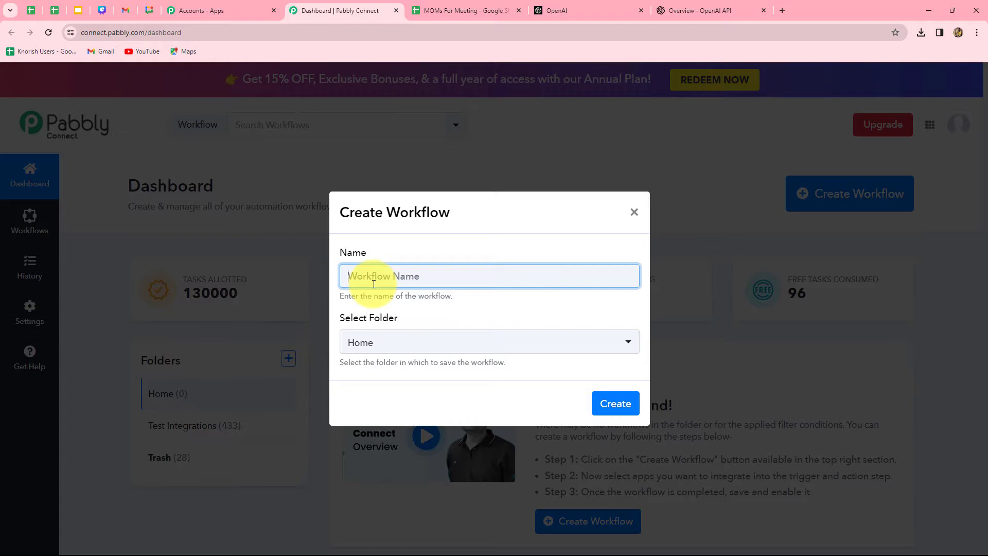
pyautogui.write('Generate Meeting Minutes using OpenAI')
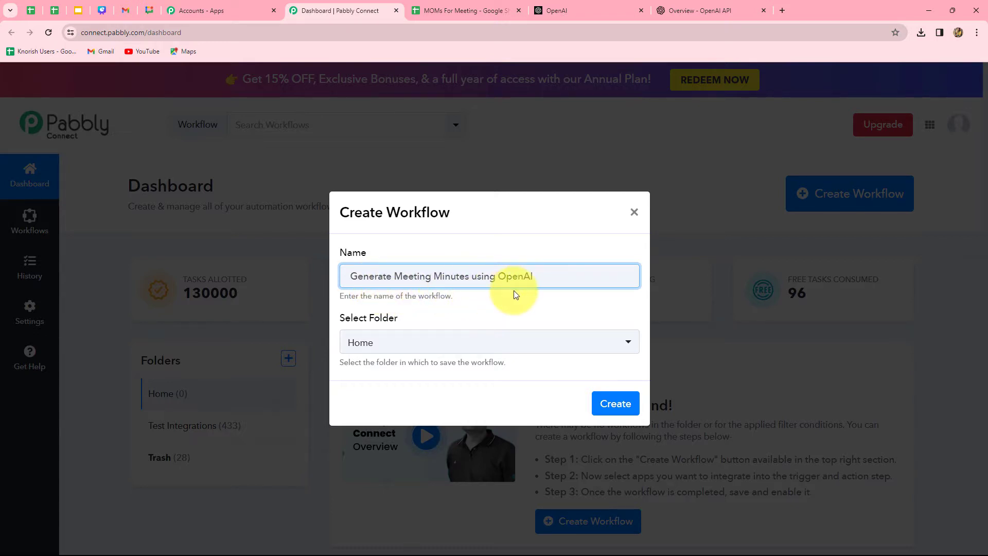
pyautogui.click(503, 345)
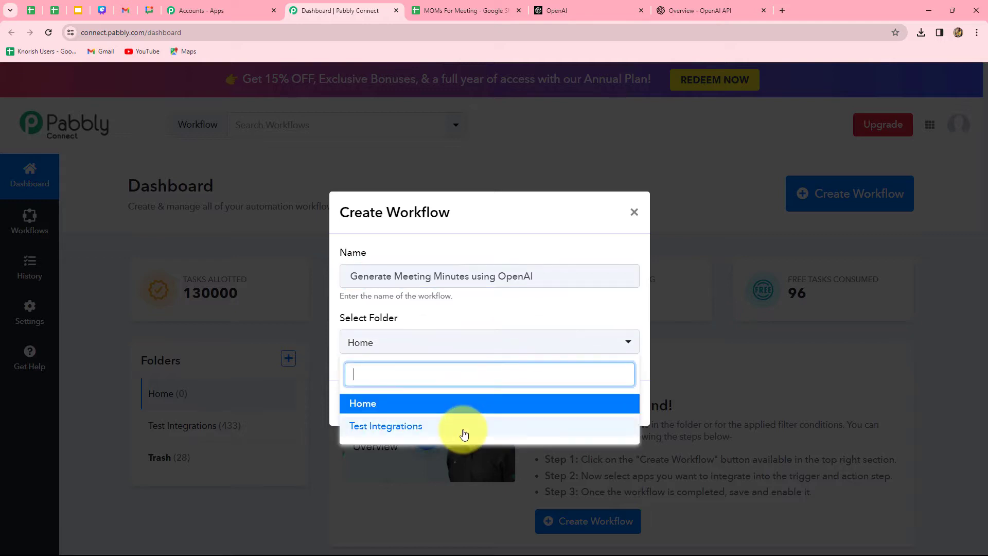
pyautogui.click(423, 432)
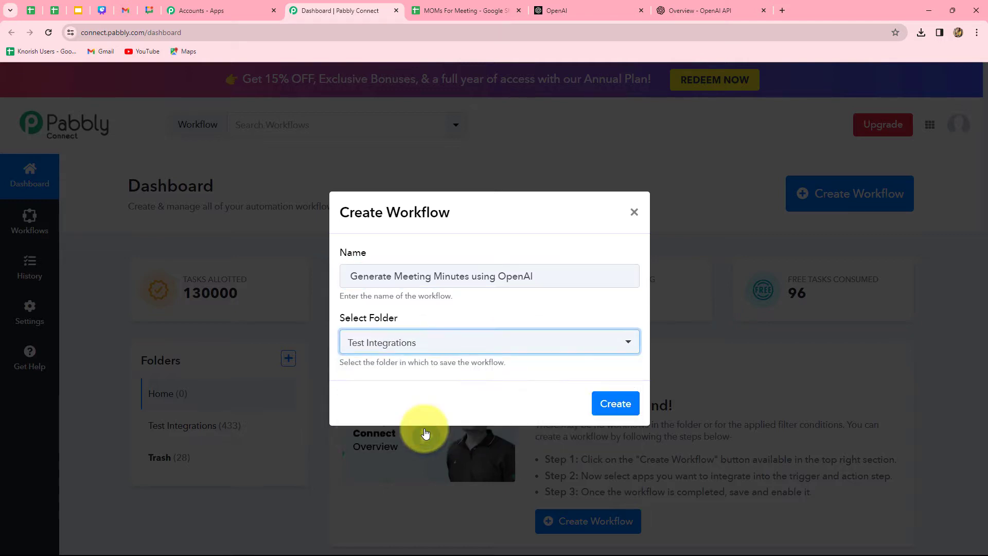
pyautogui.click(626, 405)
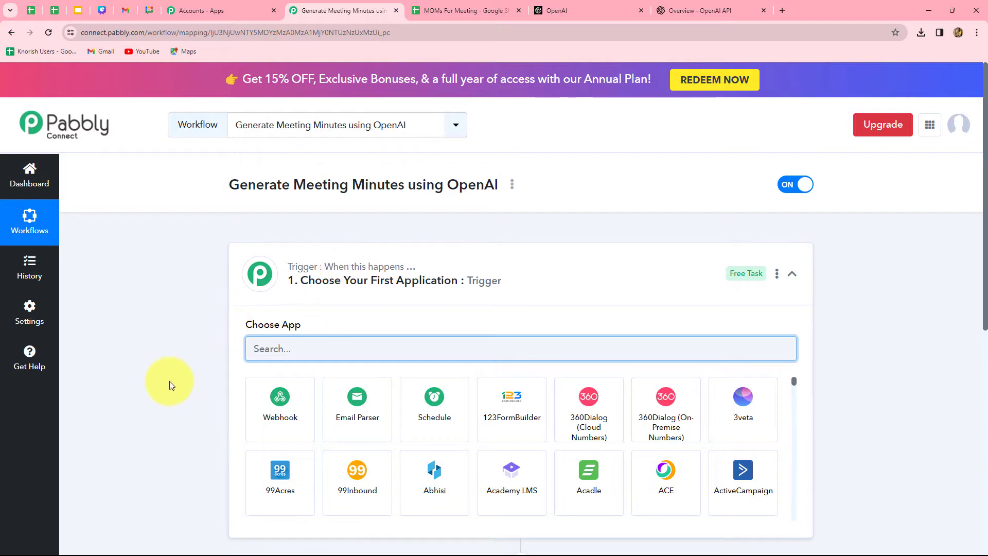
# Examine the trigger and action sections of the new workflow.
pyautogui.scroll(-5, 236, 338)
pyautogui.scroll(3, 200, 398)
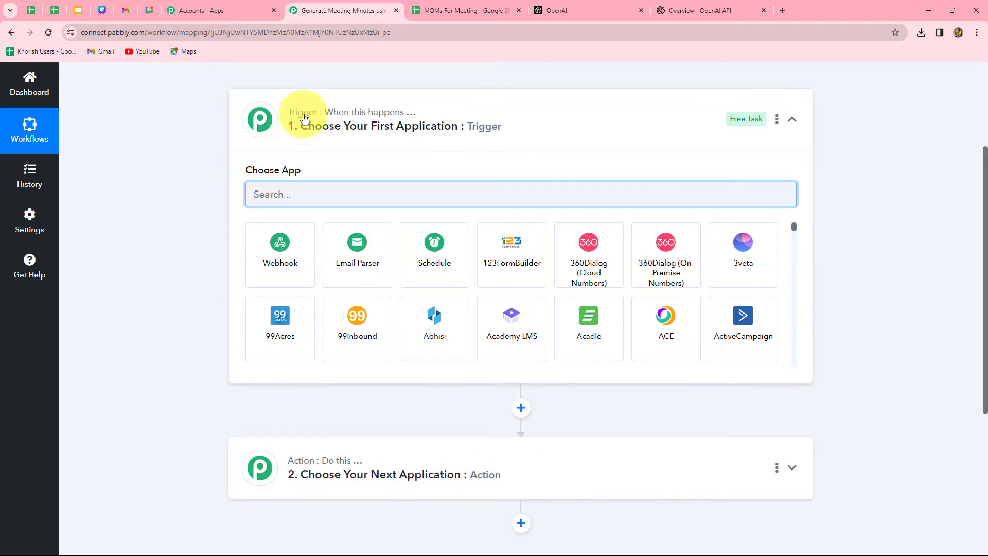
pyautogui.moveTo(378, 117)
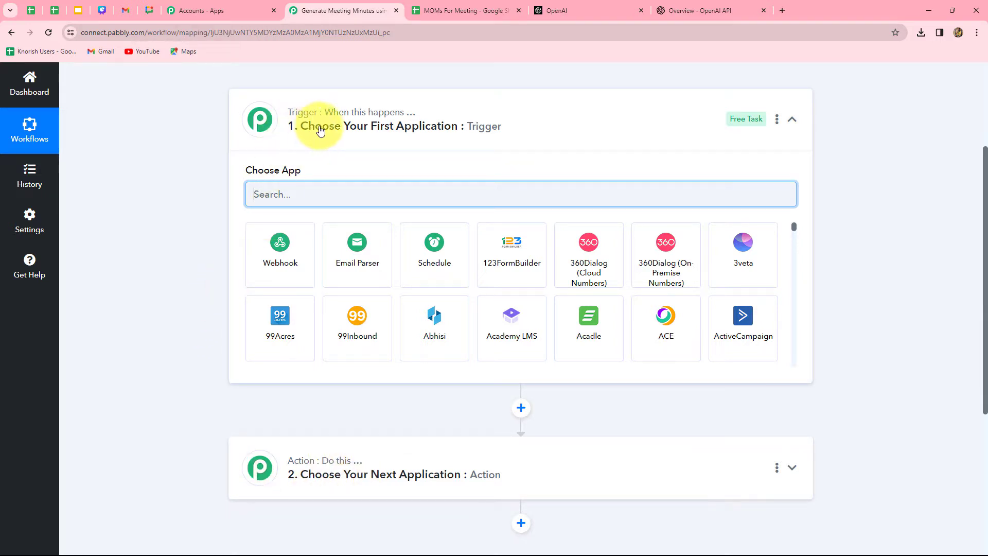
pyautogui.scroll(-3, 309, 458)
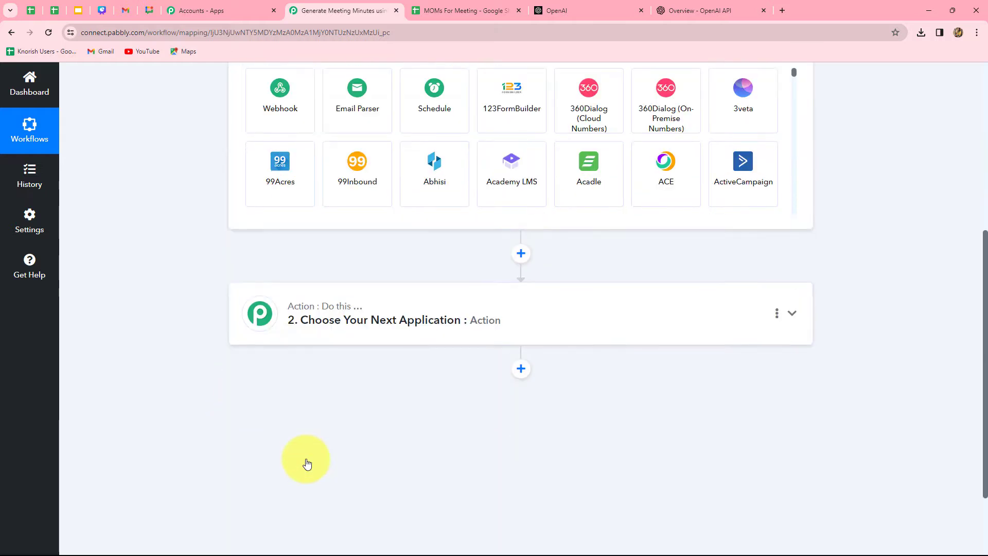
pyautogui.scroll(4, 307, 458)
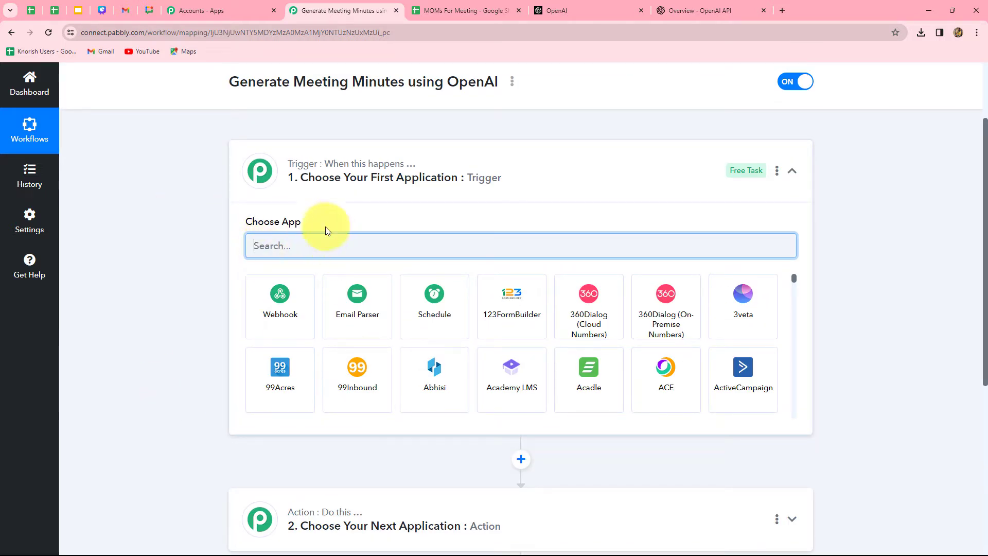
pyautogui.scroll(-4, 264, 320)
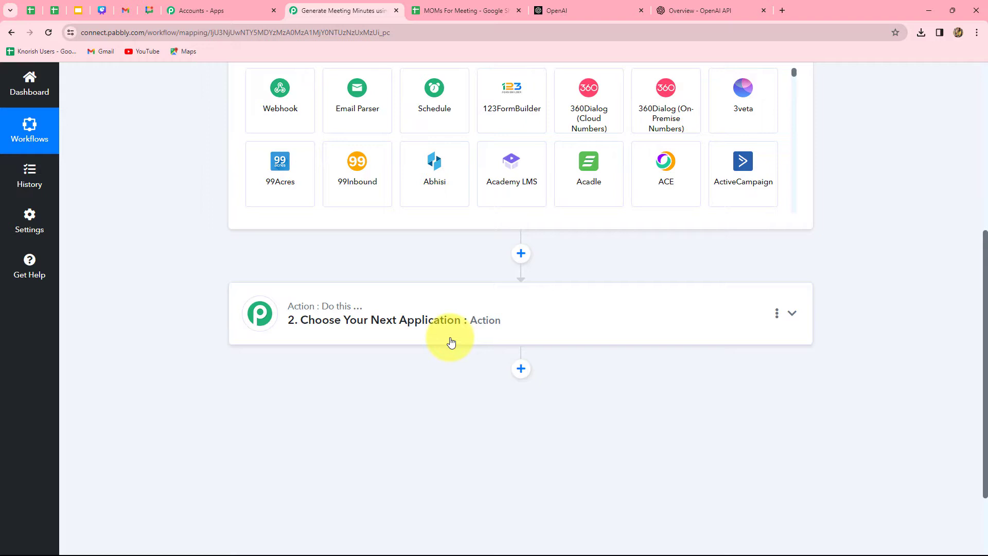
pyautogui.scroll(2, 451, 340)
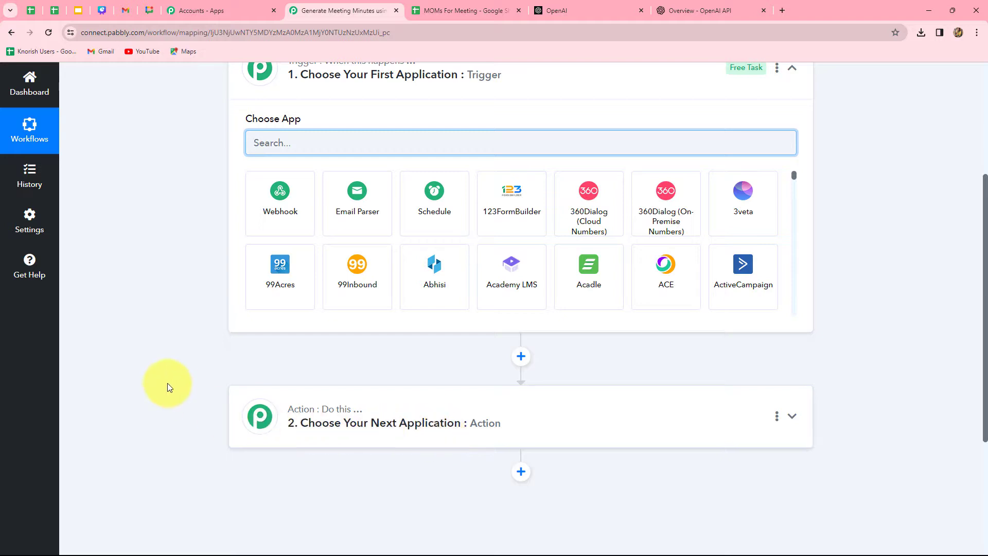
pyautogui.scroll(2, 149, 357)
pyautogui.scroll(-2, 152, 342)
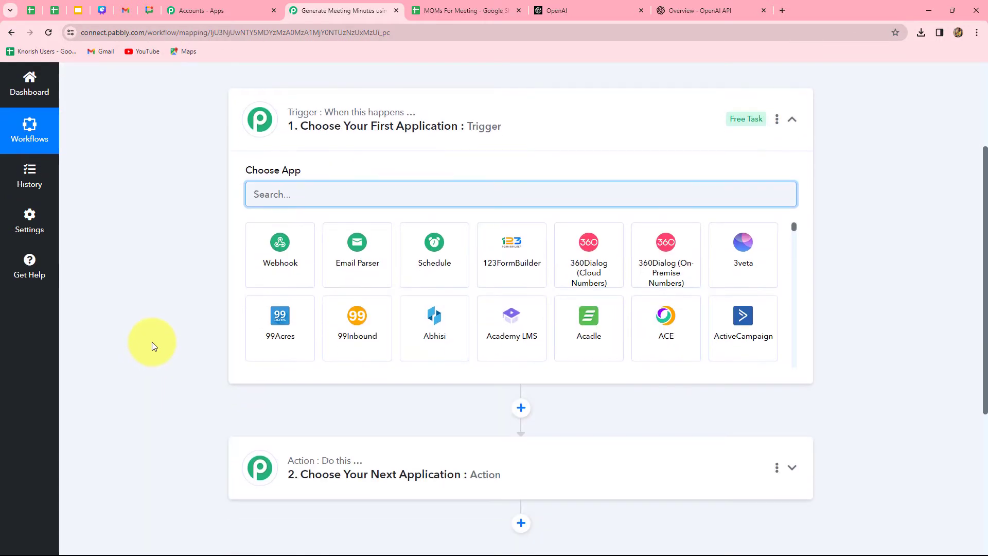
# Set the workflow's trigger to Google Sheets with the event New or Updated Spreadsheet Row.
pyautogui.click(262, 197)
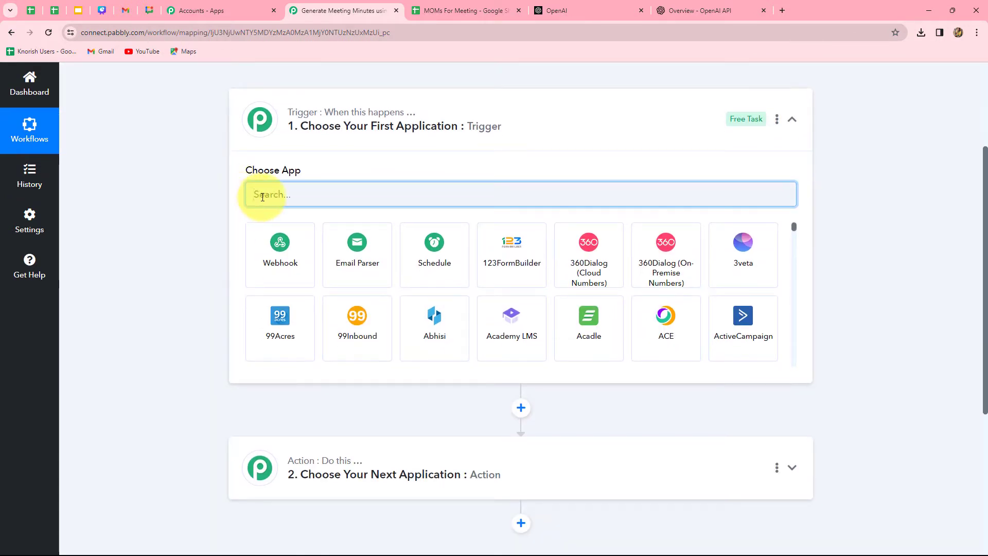
pyautogui.write('Google')
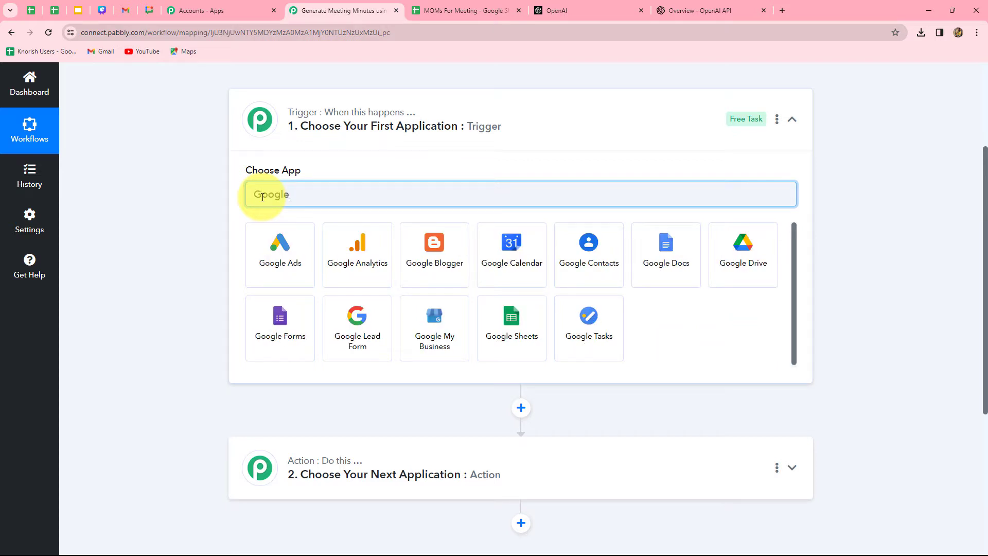
pyautogui.click(515, 350)
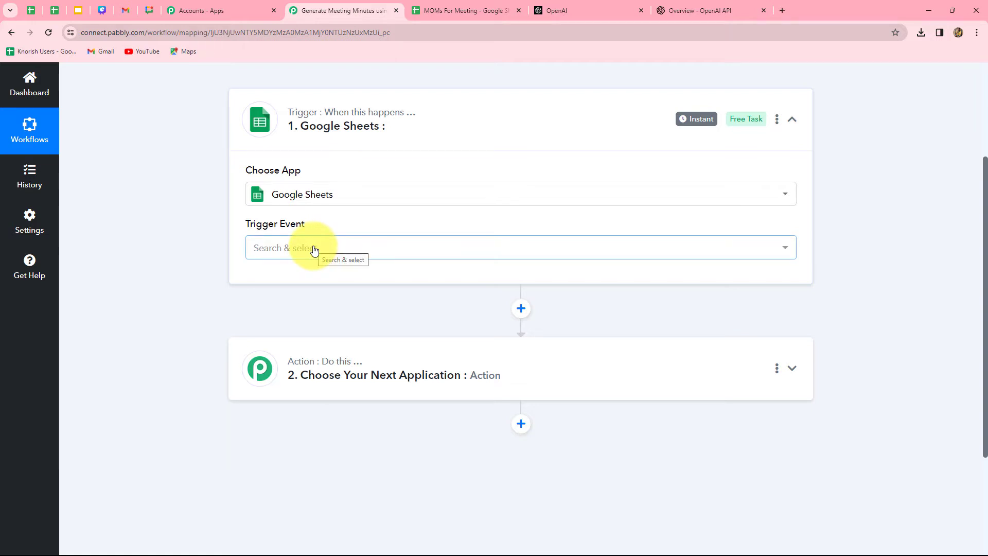
pyautogui.click(315, 250)
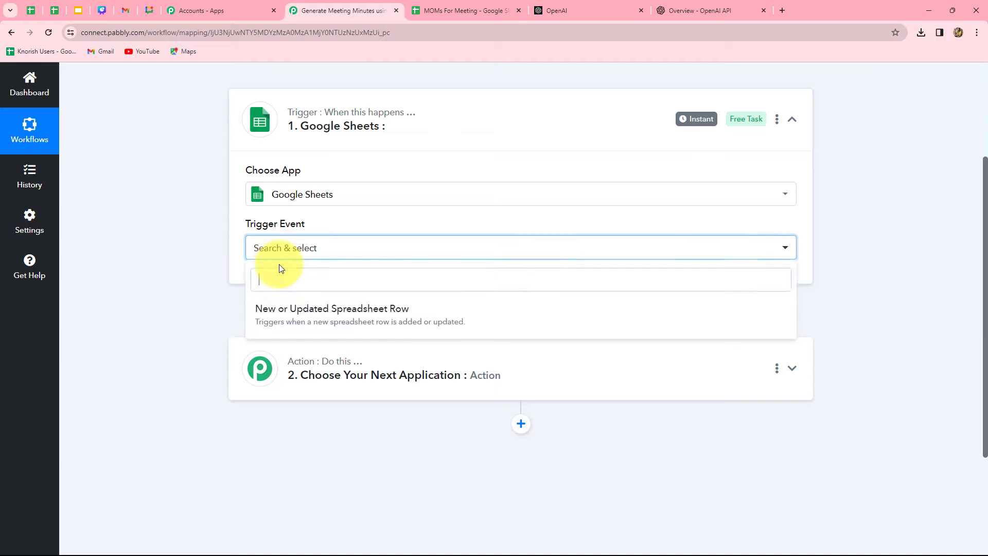
pyautogui.click(343, 319)
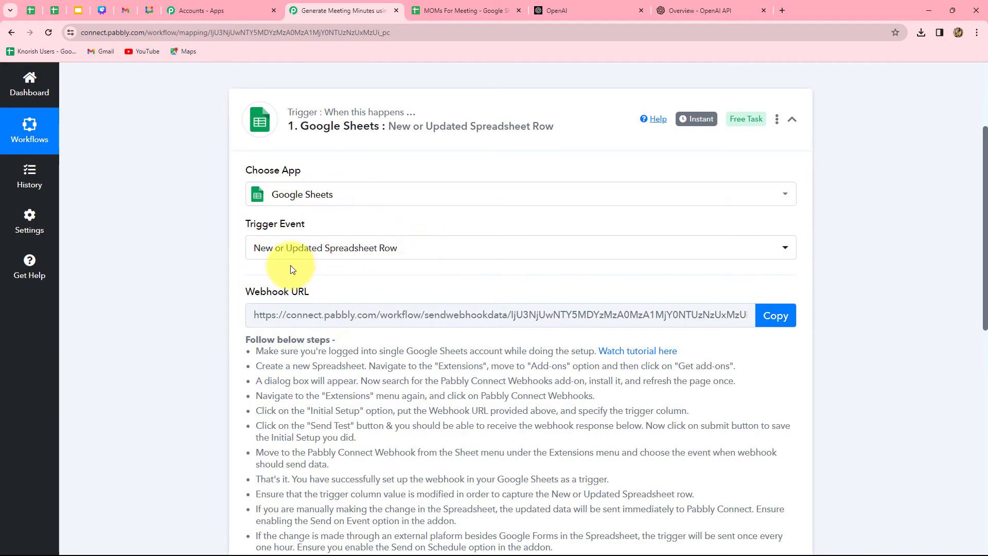
# Review the webhook setup instructions of the Google Sheets trigger and copy its webhook URL.
pyautogui.click(459, 10)
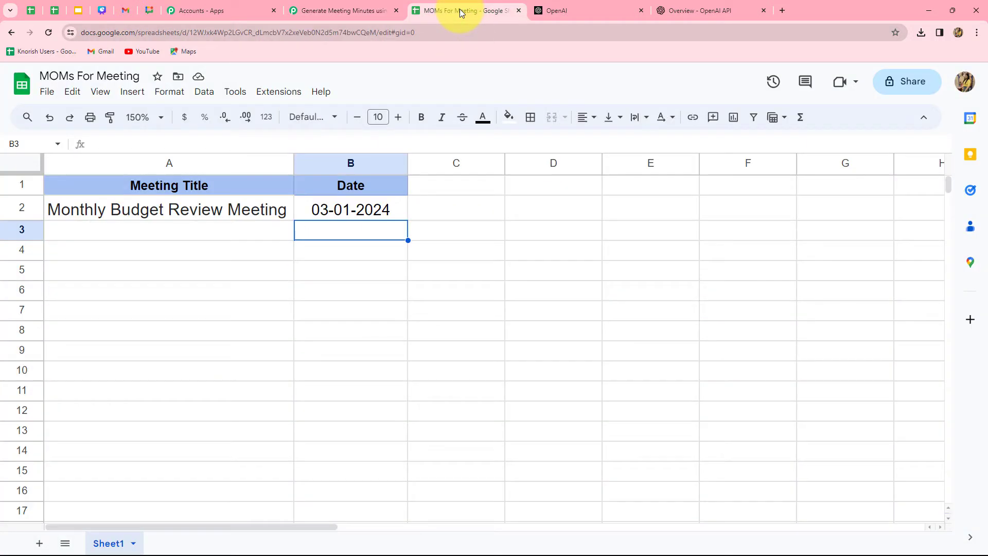
pyautogui.click(345, 13)
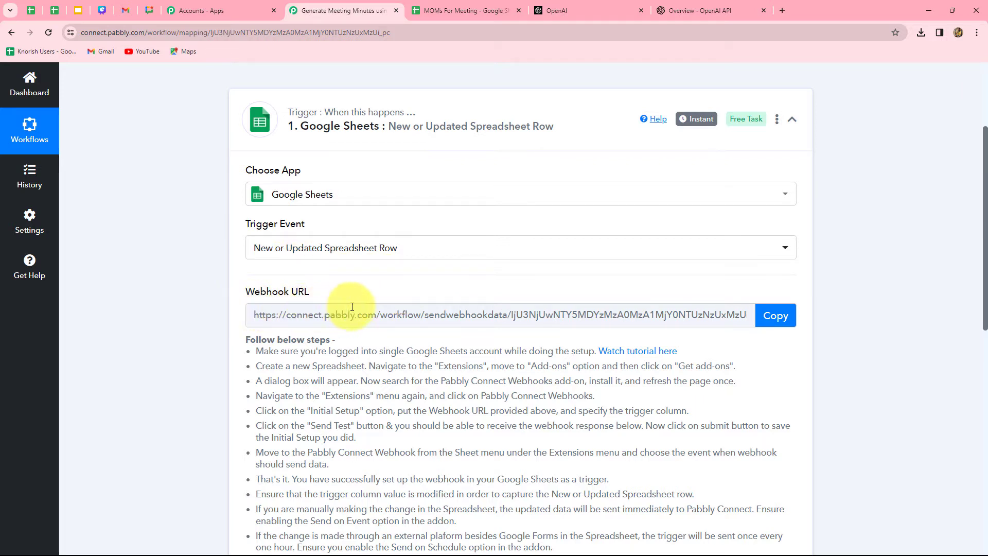
pyautogui.moveTo(327, 351); pyautogui.dragTo(570, 511)
pyautogui.click(174, 434)
pyautogui.scroll(-3, 175, 426)
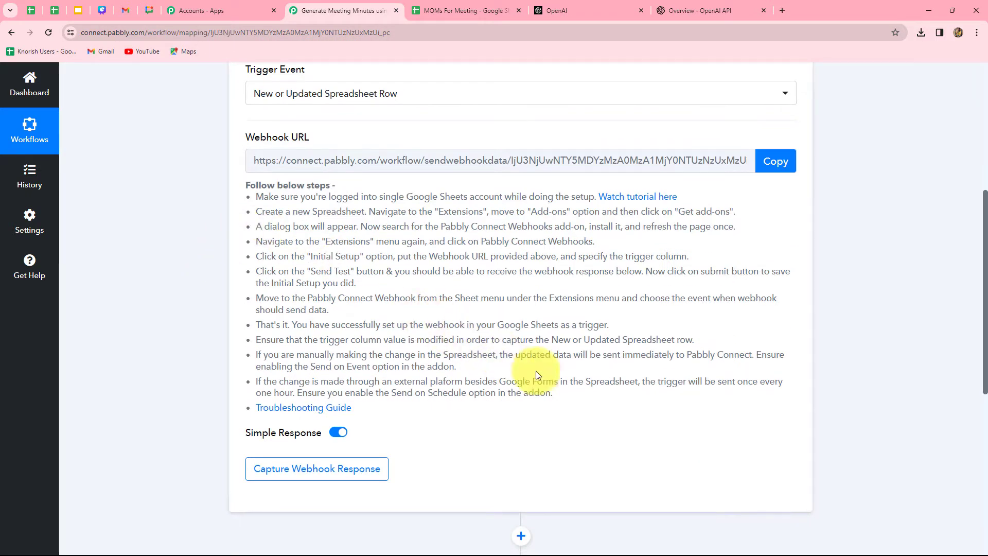
pyautogui.scroll(3, 563, 389)
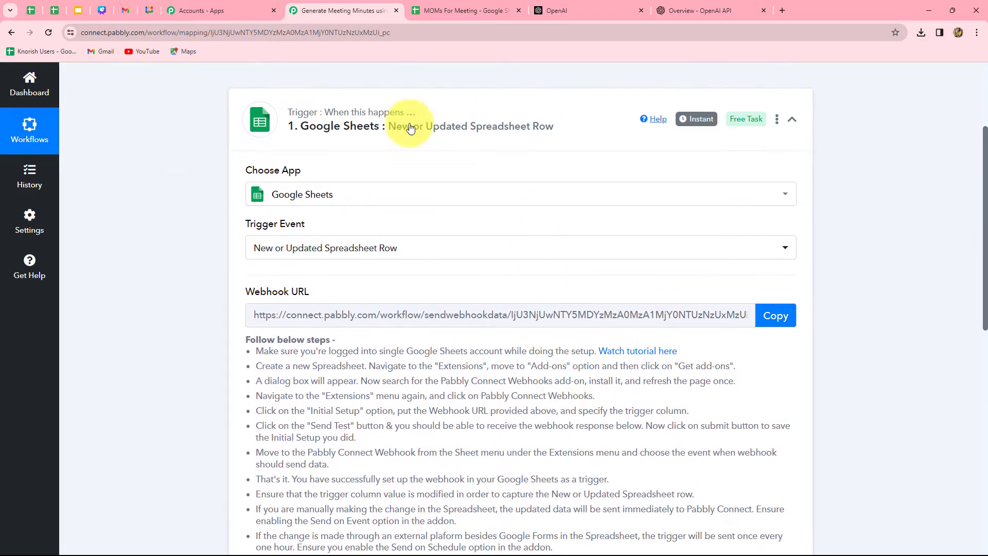
pyautogui.scroll(-1, 194, 352)
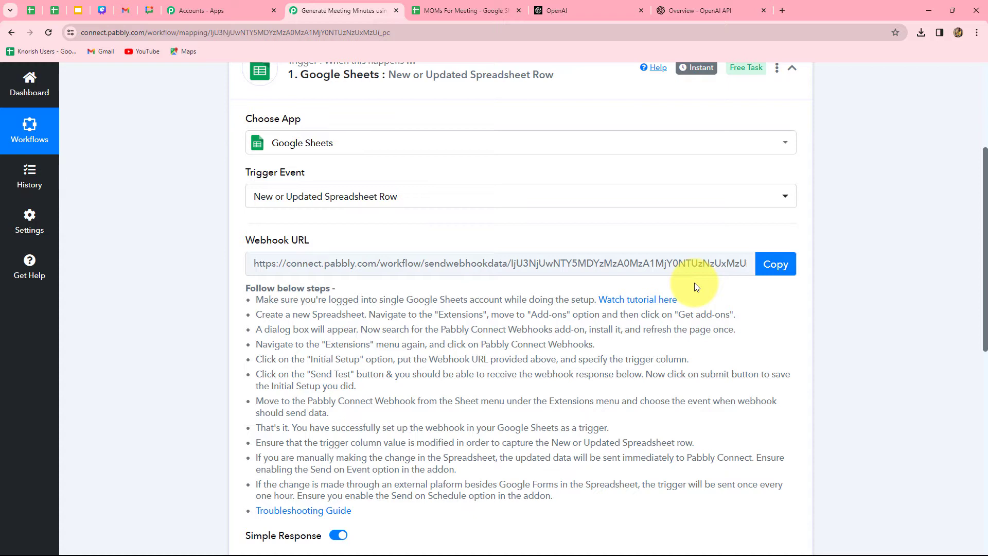
pyautogui.click(782, 262)
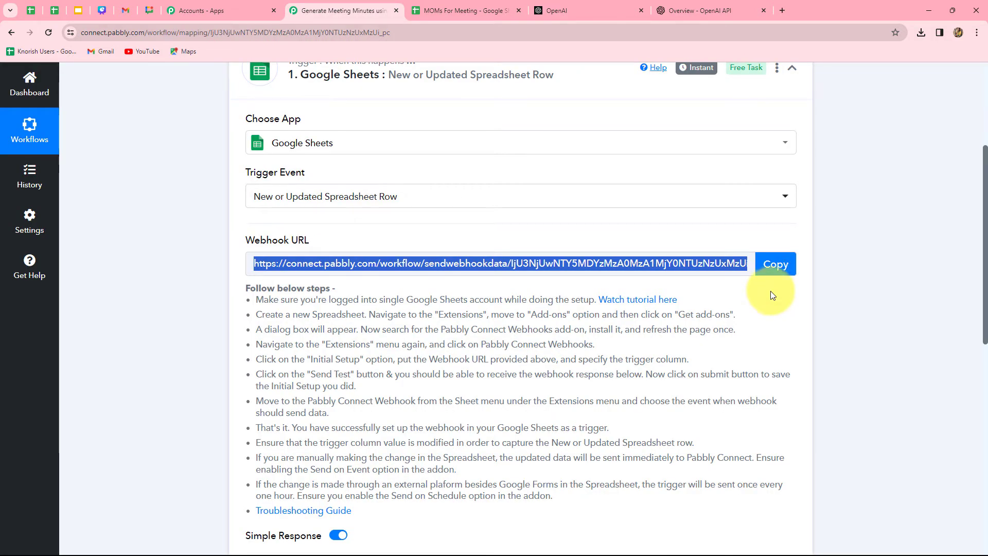
pyautogui.scroll(-3, 690, 391)
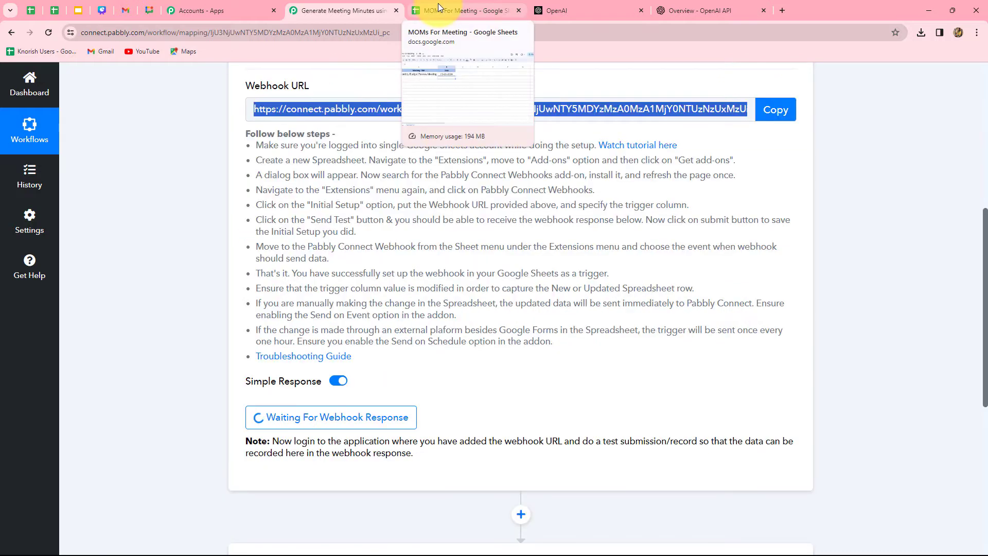
# Switch to the MOMs For Meeting spreadsheet in Google Sheets and look up the Pabbly Connect Webhooks add-on in the Workspace Marketplace.
pyautogui.click(437, 7)
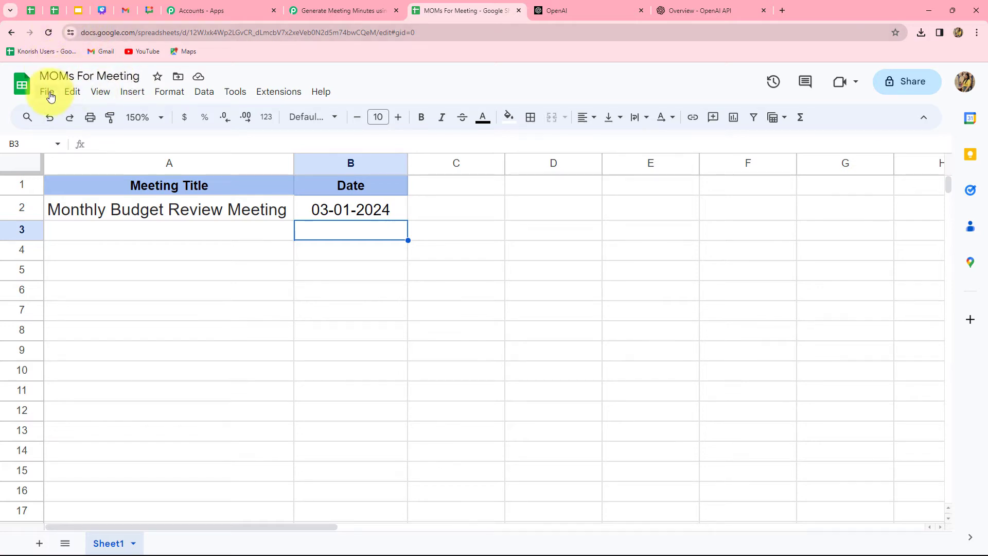
pyautogui.press('Left')
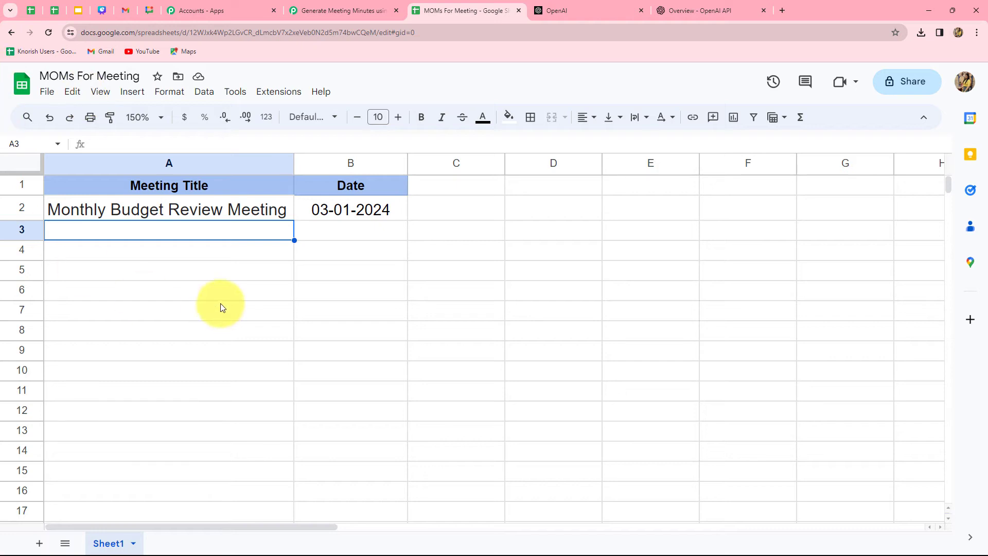
pyautogui.click(277, 91)
pyautogui.moveTo(297, 117)
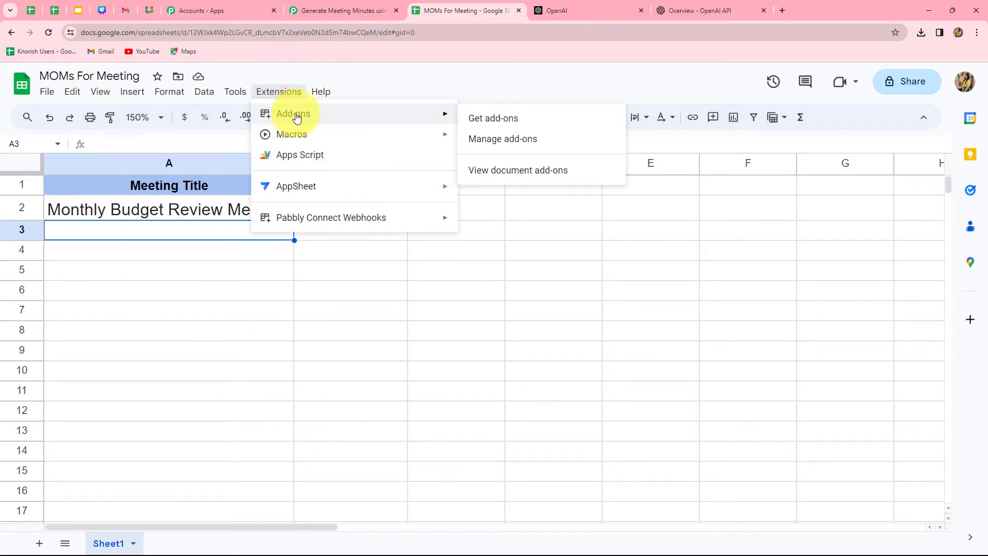
pyautogui.click(479, 121)
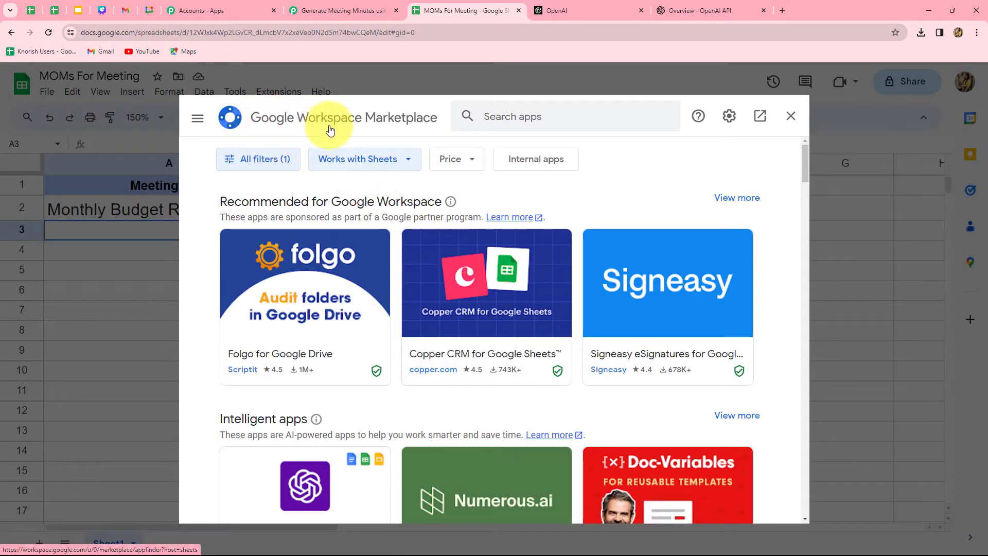
pyautogui.click(478, 116)
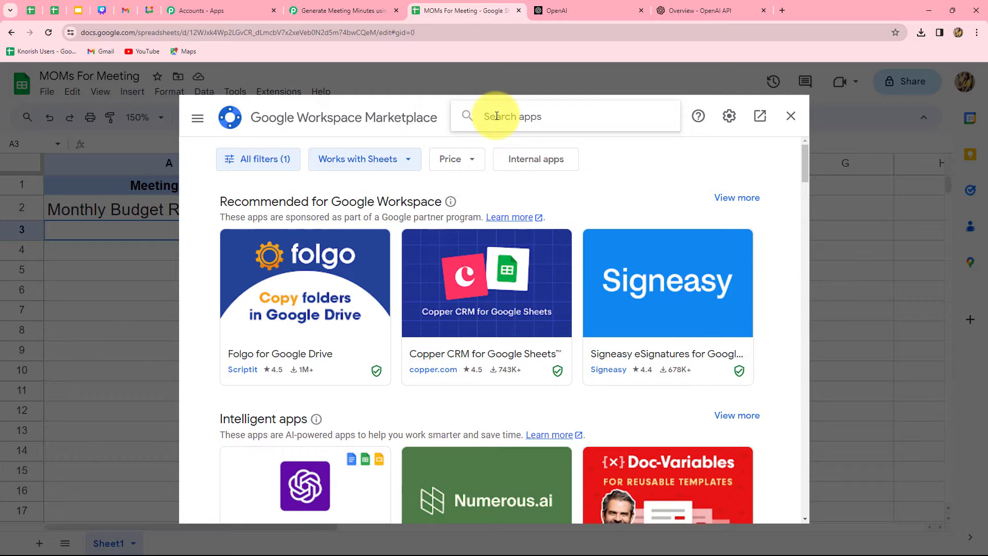
pyautogui.write('pabb')
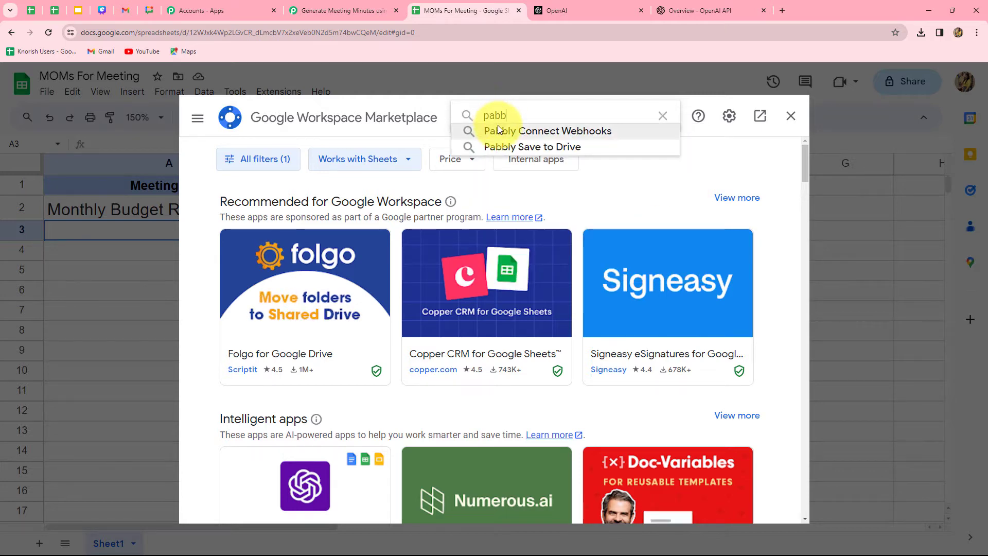
pyautogui.click(499, 130)
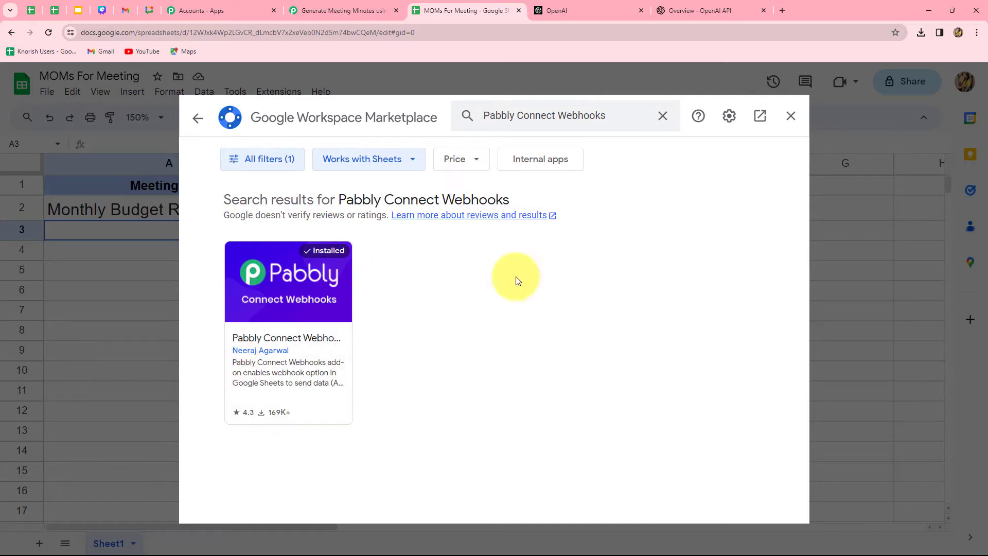
pyautogui.click(790, 116)
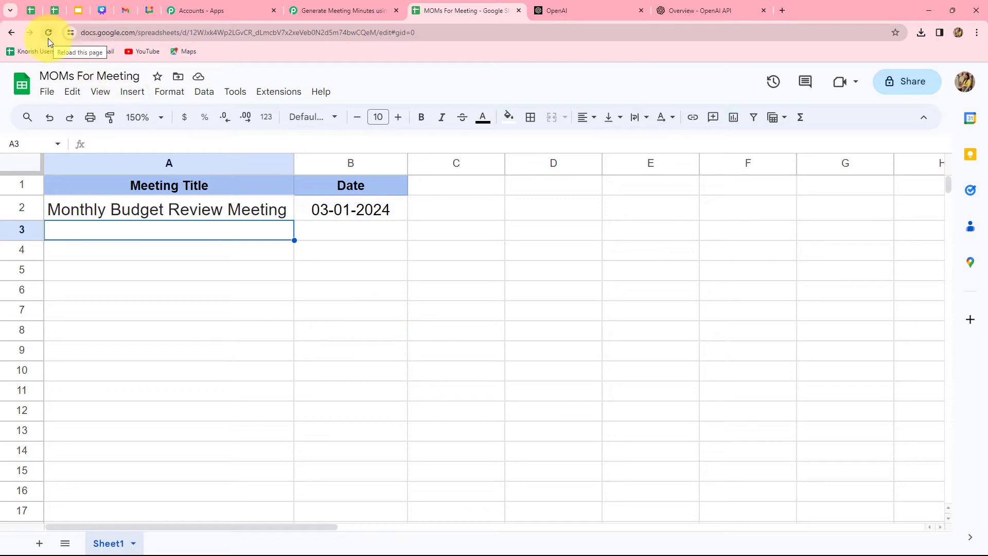
# Fill in the Pabbly Connect Webhooks initial setup for Sheet1 with the copied webhook URL and trigger column B.
pyautogui.click(290, 91)
pyautogui.moveTo(296, 216)
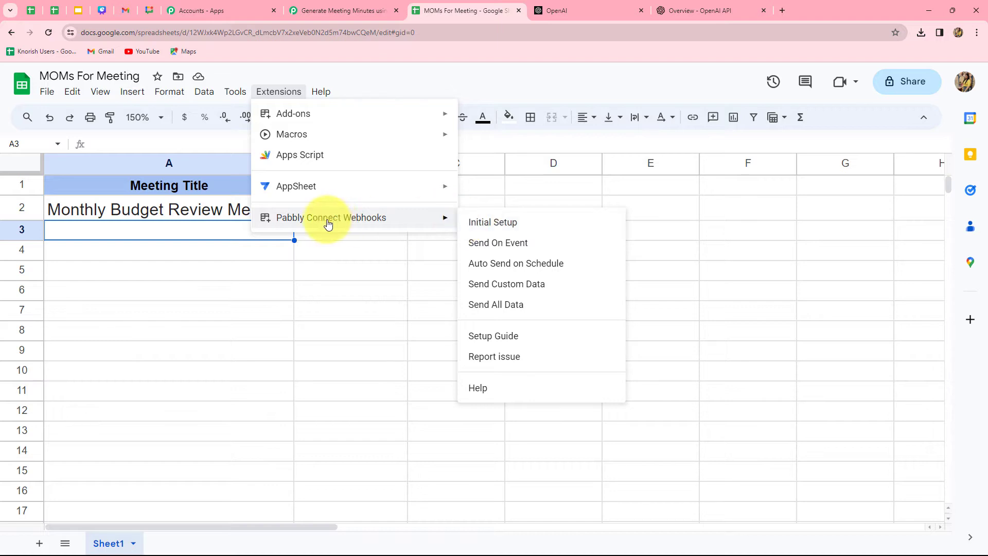
pyautogui.click(495, 226)
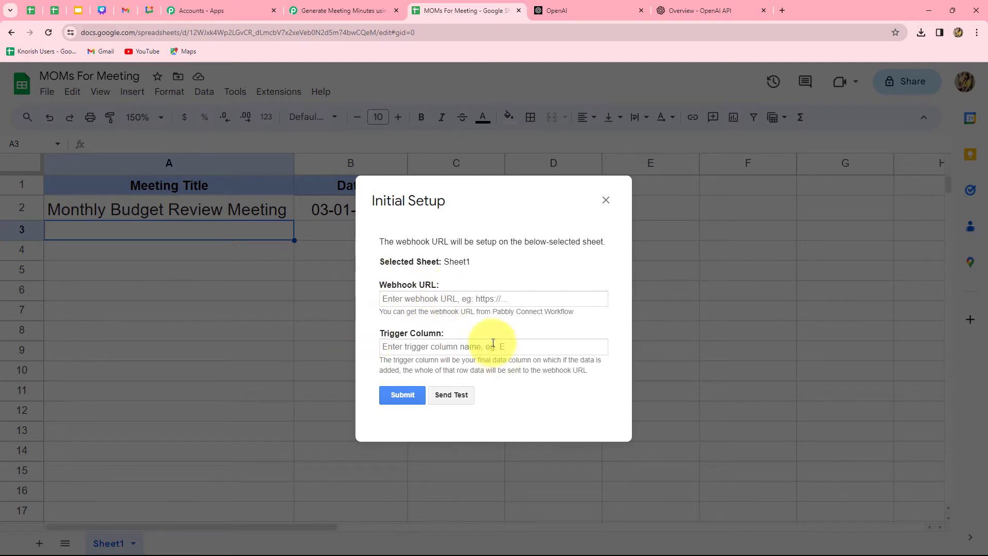
pyautogui.click(428, 304)
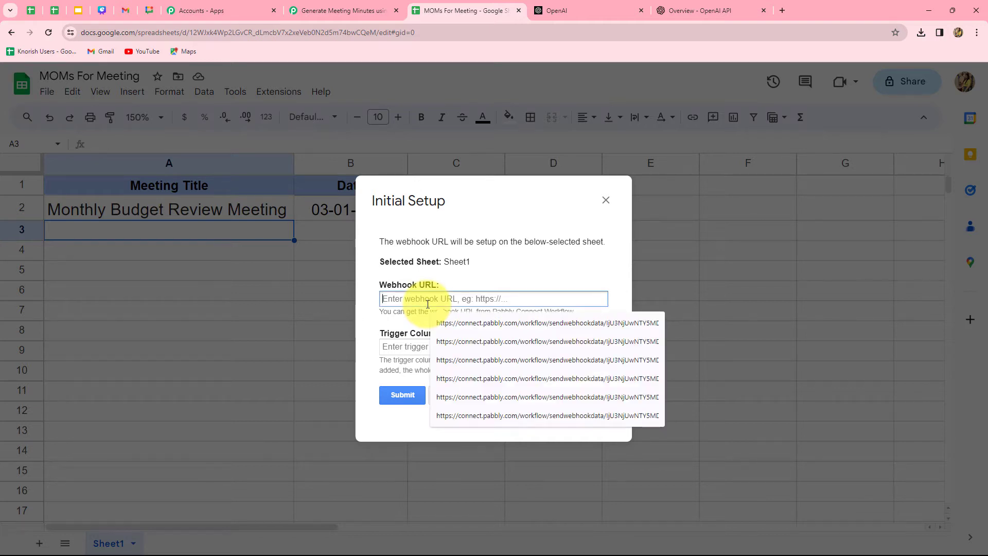
pyautogui.hotkey('ctrl', 'v')
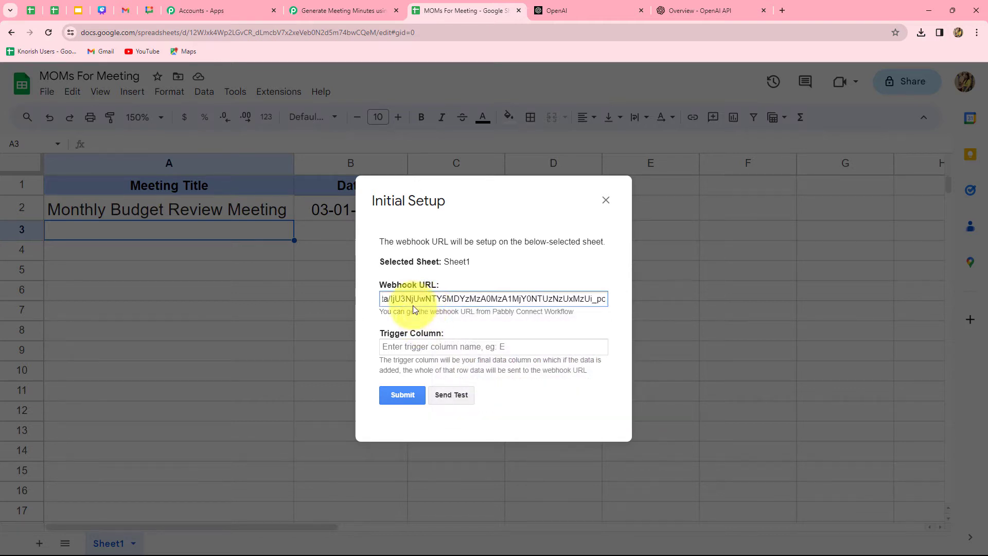
pyautogui.click(402, 347)
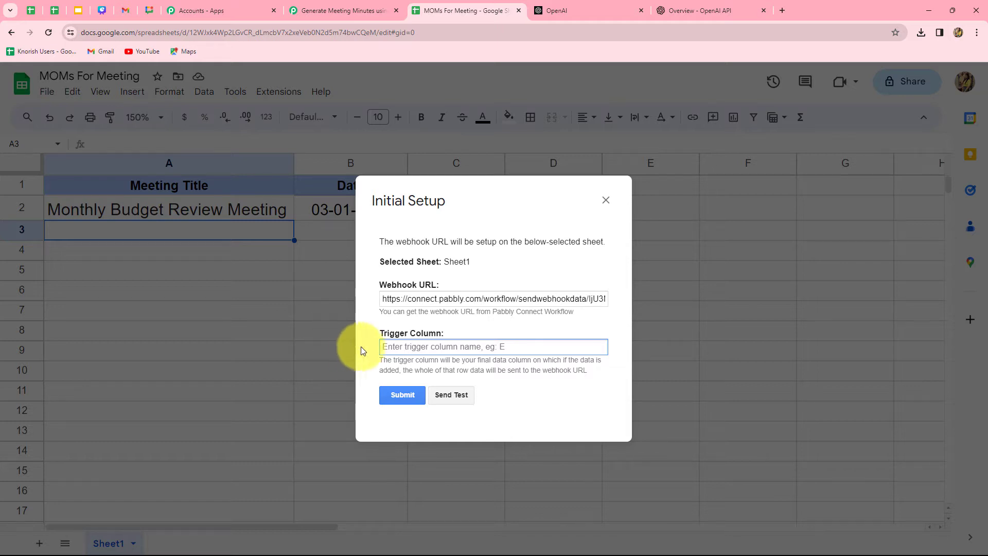
pyautogui.write('E')
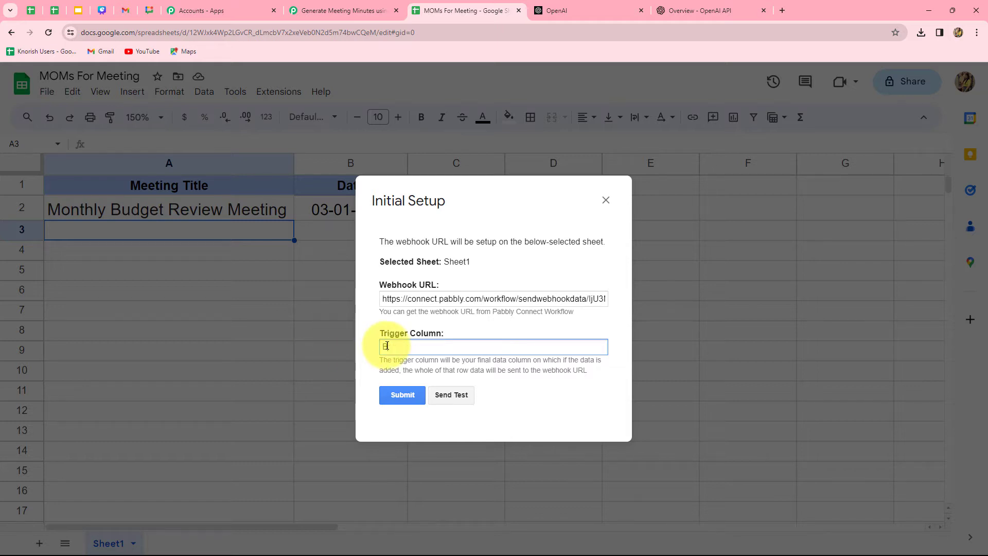
# Send test data from the webhook setup, submit the configuration and close the dialog.
pyautogui.click(449, 397)
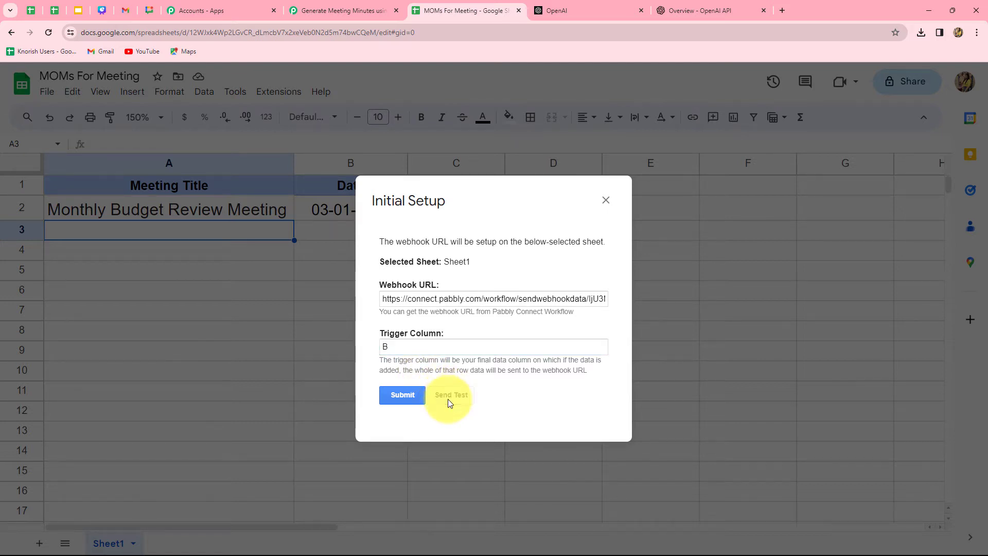
pyautogui.scroll(-1, 447, 400)
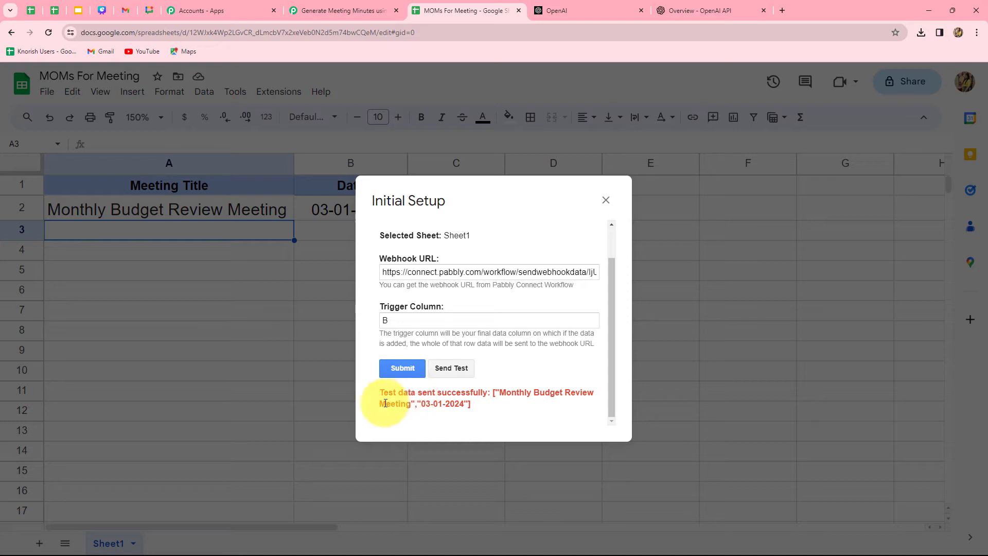
pyautogui.click(401, 372)
pyautogui.scroll(-1, 480, 401)
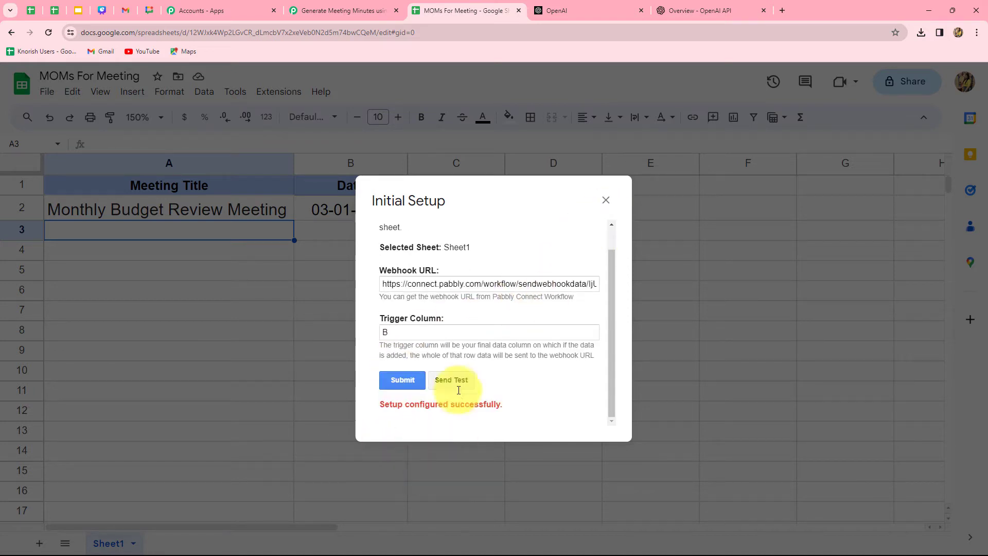
pyautogui.click(606, 200)
# Return to the Pabbly Connect workflow and review the webhook response captured by the Google Sheets trigger.
pyautogui.click(342, 9)
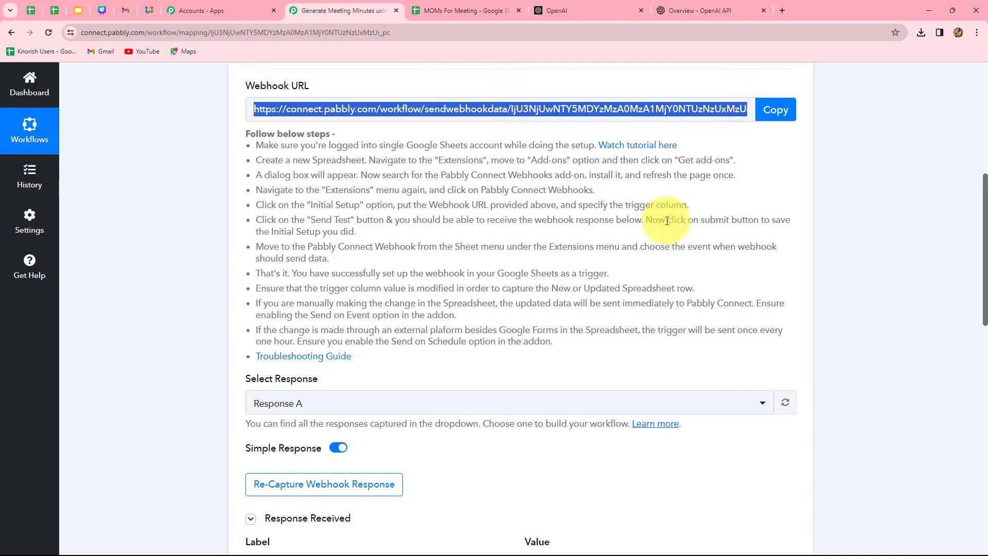
pyautogui.scroll(-5, 663, 221)
pyautogui.scroll(-3, 873, 308)
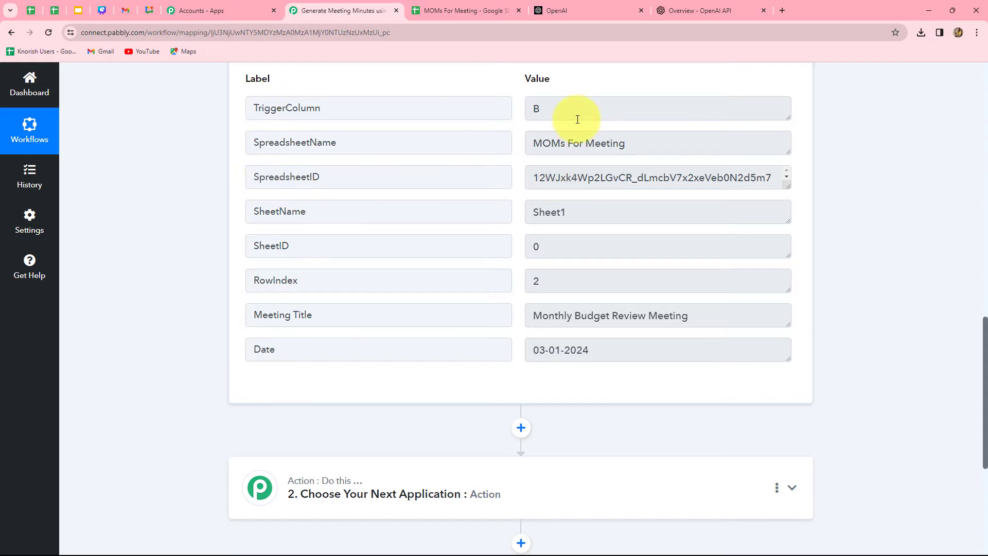
pyautogui.scroll(-2, 578, 309)
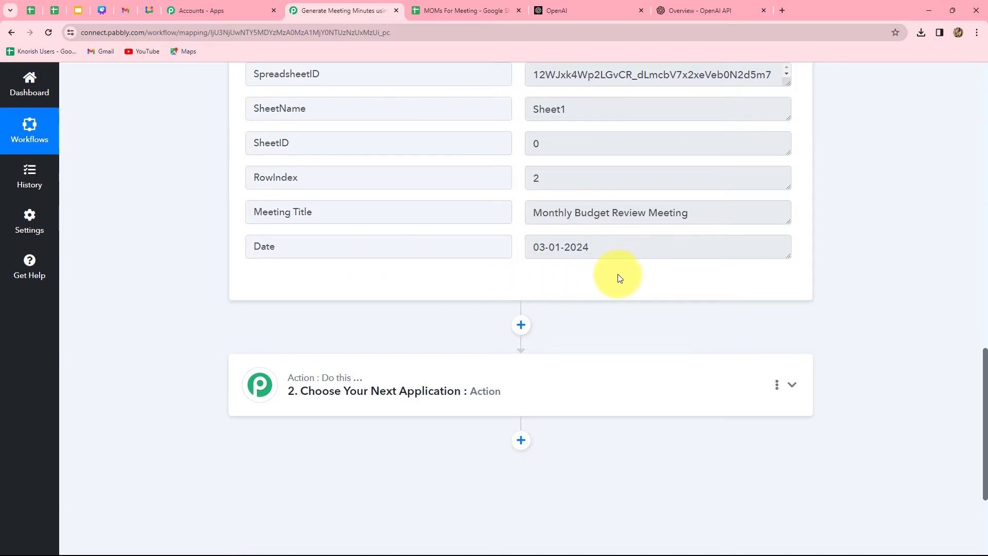
pyautogui.scroll(5, 613, 282)
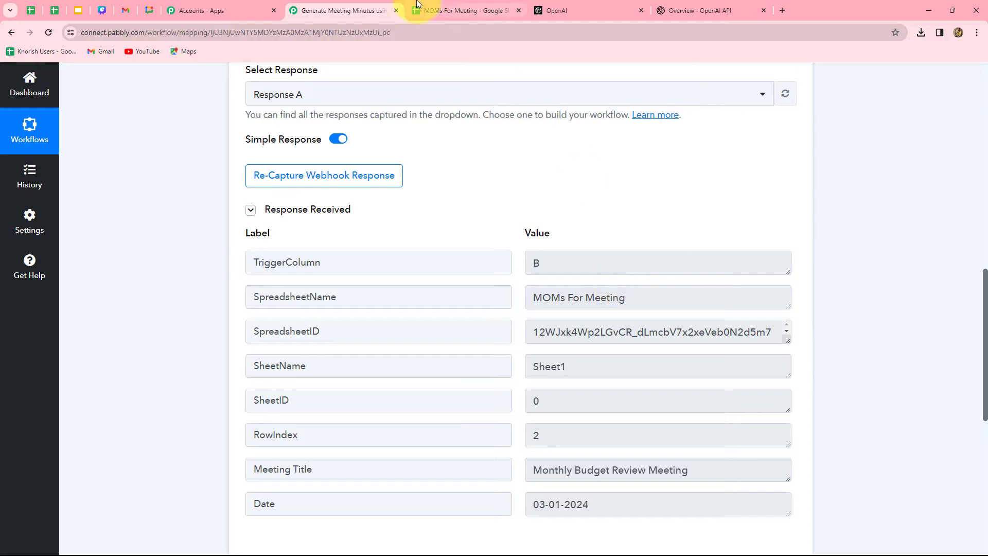
# Enable Send On Event for Pabbly Connect Webhooks in the MOMs For Meeting spreadsheet and check that the option is active.
pyautogui.click(439, 9)
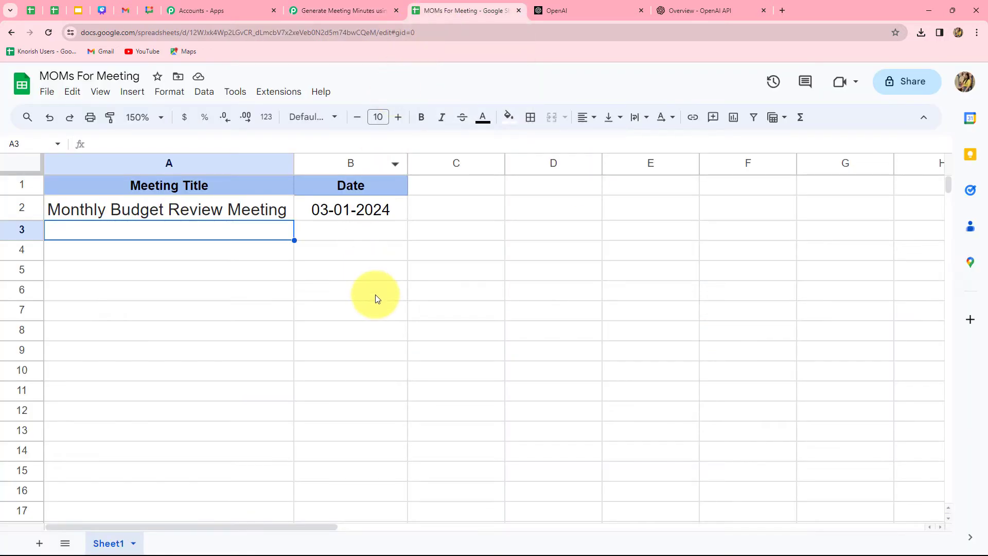
pyautogui.click(286, 95)
pyautogui.moveTo(441, 220)
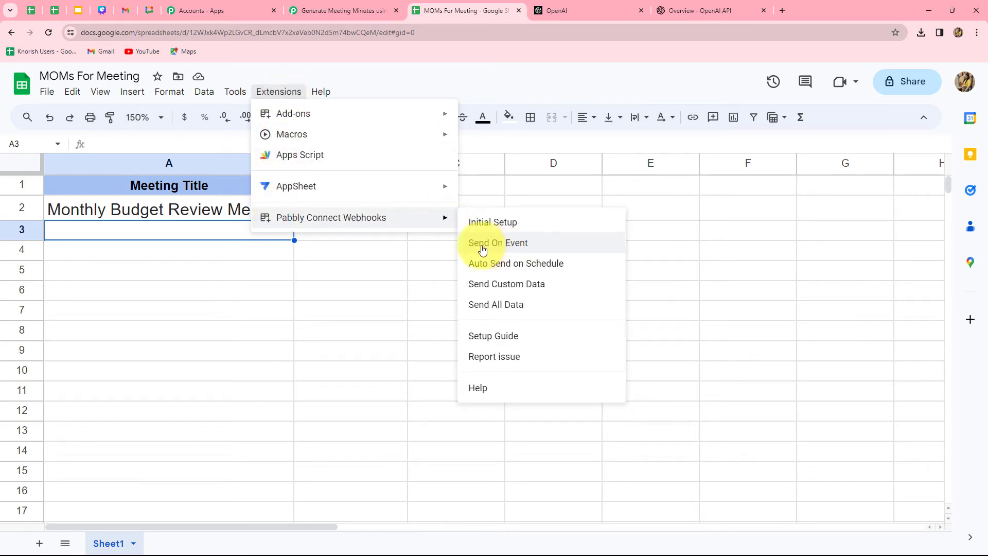
pyautogui.click(507, 251)
pyautogui.click(392, 269)
pyautogui.click(288, 91)
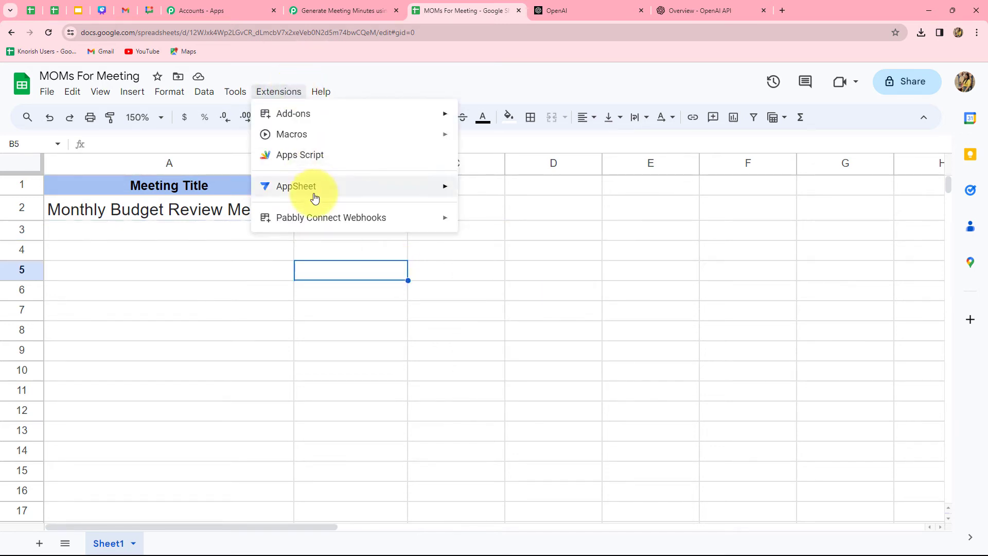
pyautogui.moveTo(379, 223)
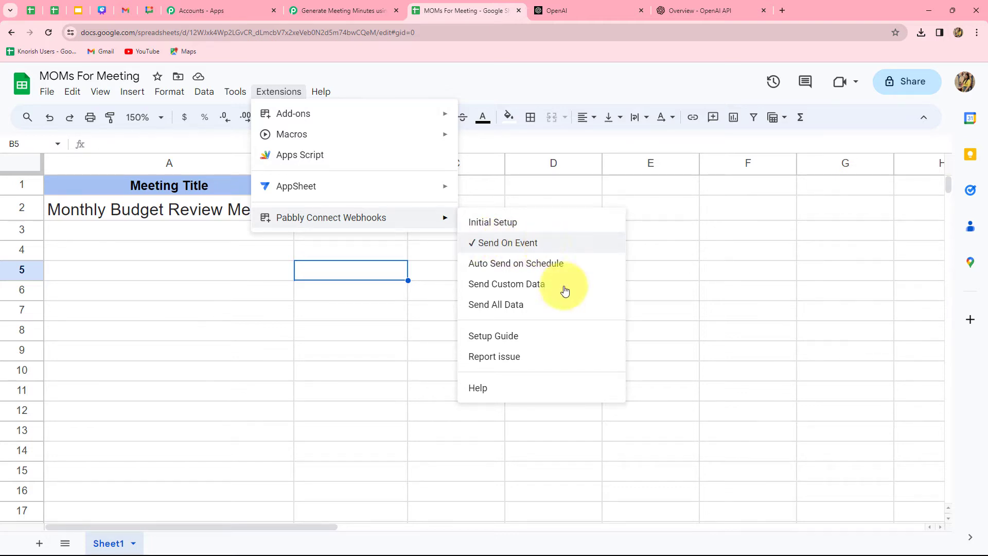
pyautogui.click(430, 319)
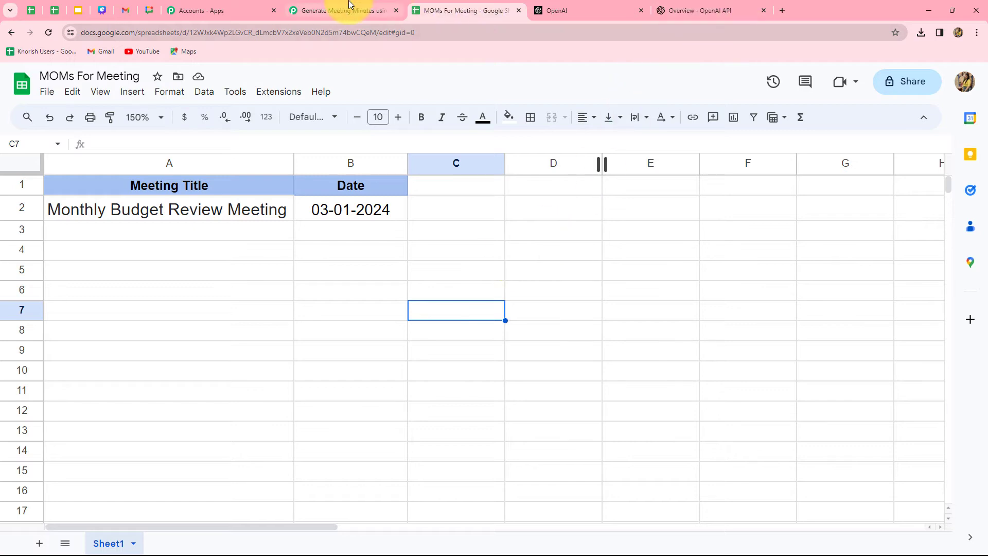
# Back in the Pabbly Connect workflow, set the action to OpenAI (ChatGPT, DALL-E) with the event Generate Content.
pyautogui.click(346, 9)
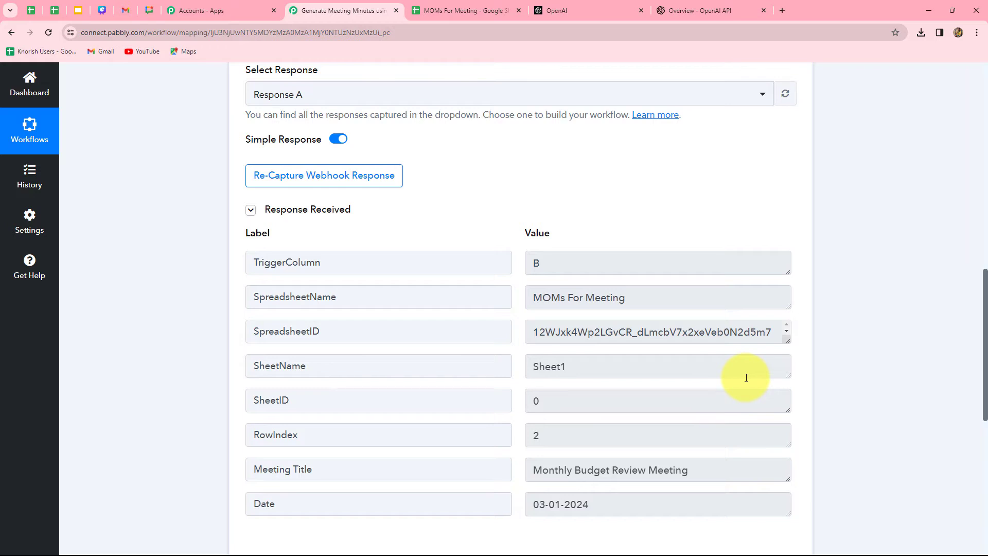
pyautogui.scroll(-2, 737, 378)
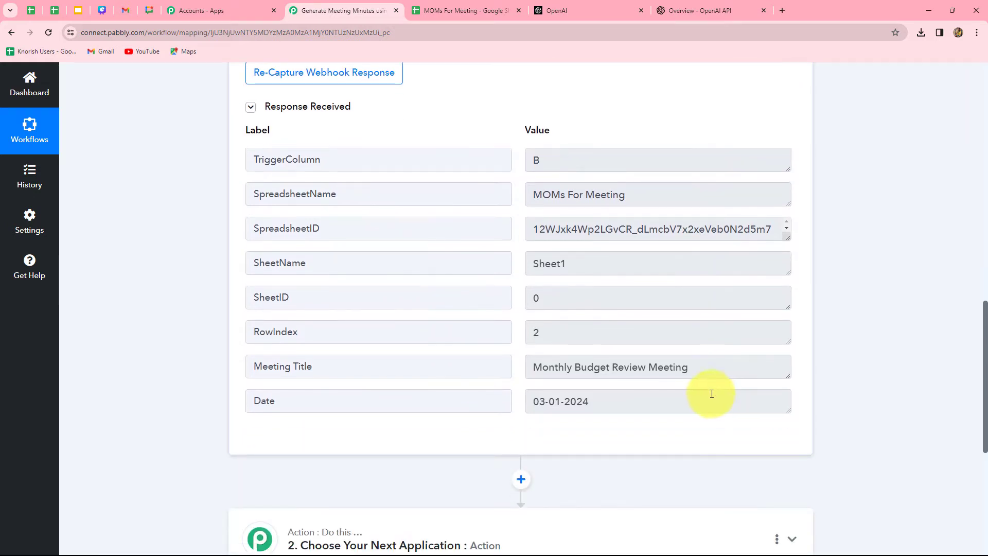
pyautogui.scroll(-3, 904, 394)
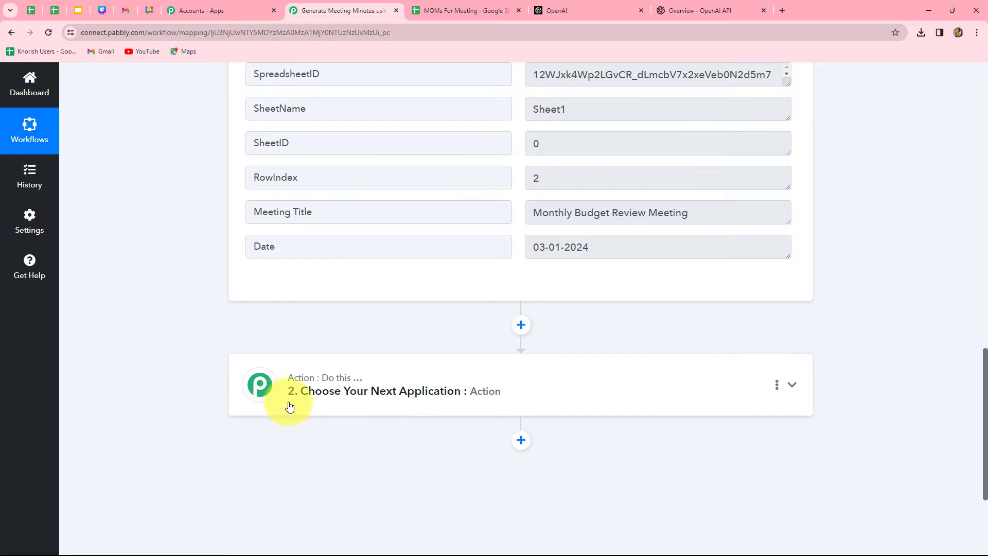
pyautogui.click(396, 407)
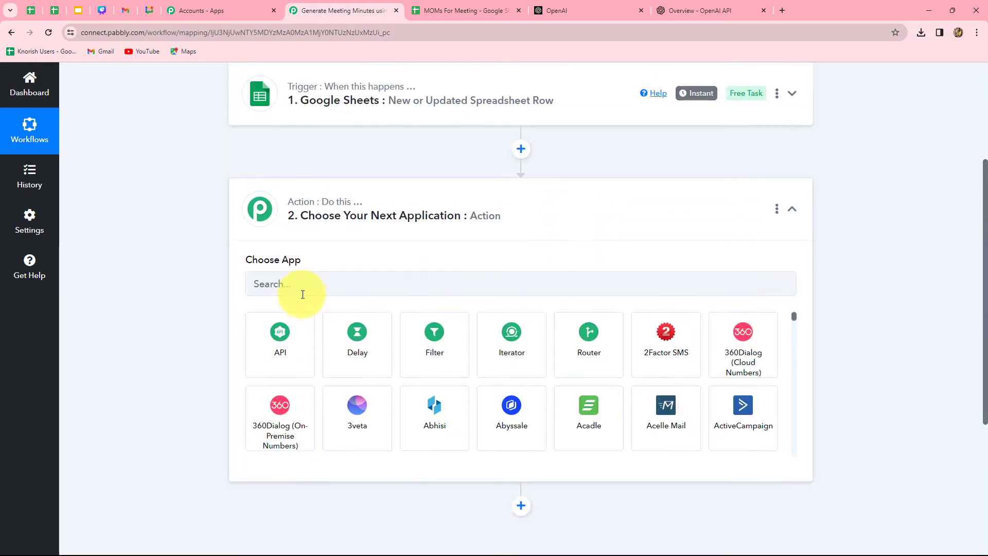
pyautogui.click(302, 288)
pyautogui.write('Open')
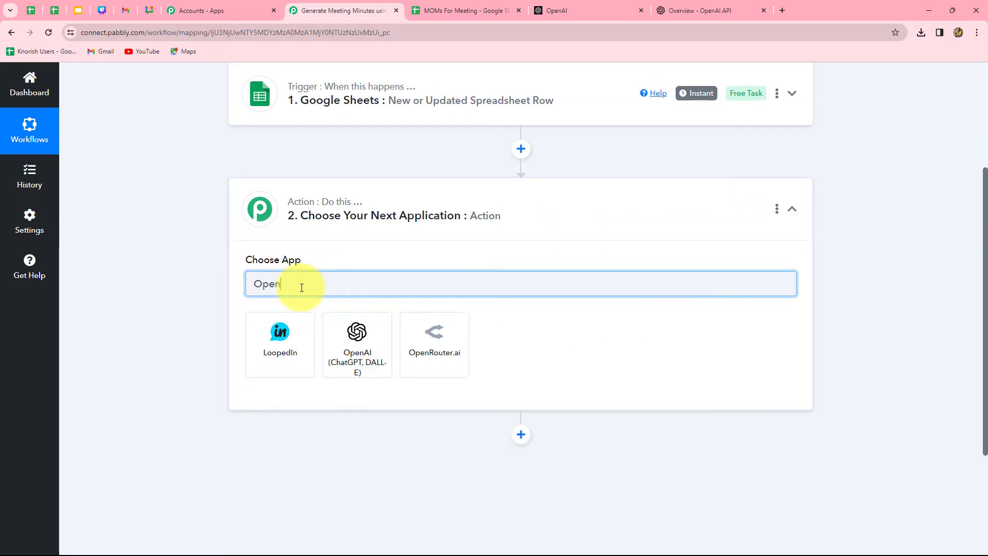
pyautogui.click(286, 337)
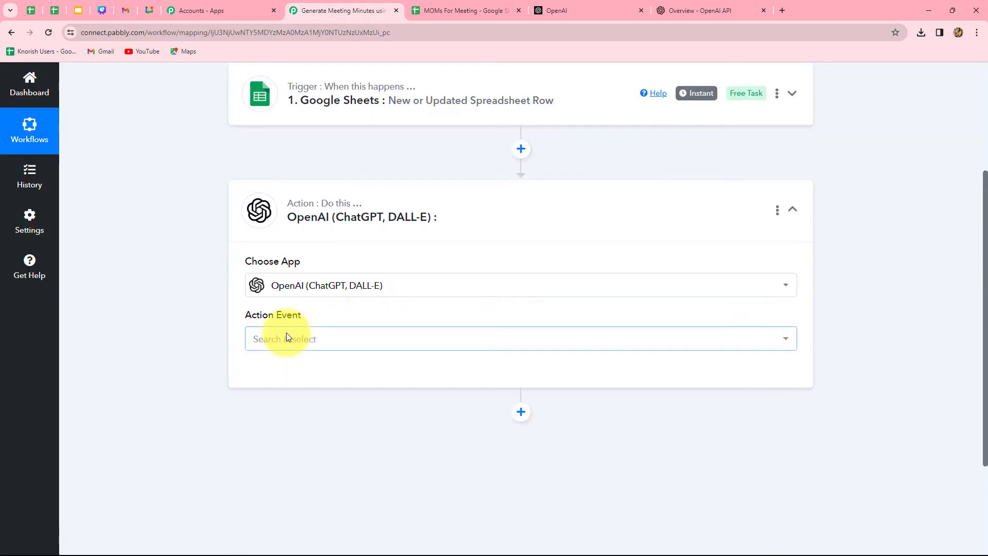
pyautogui.click(287, 340)
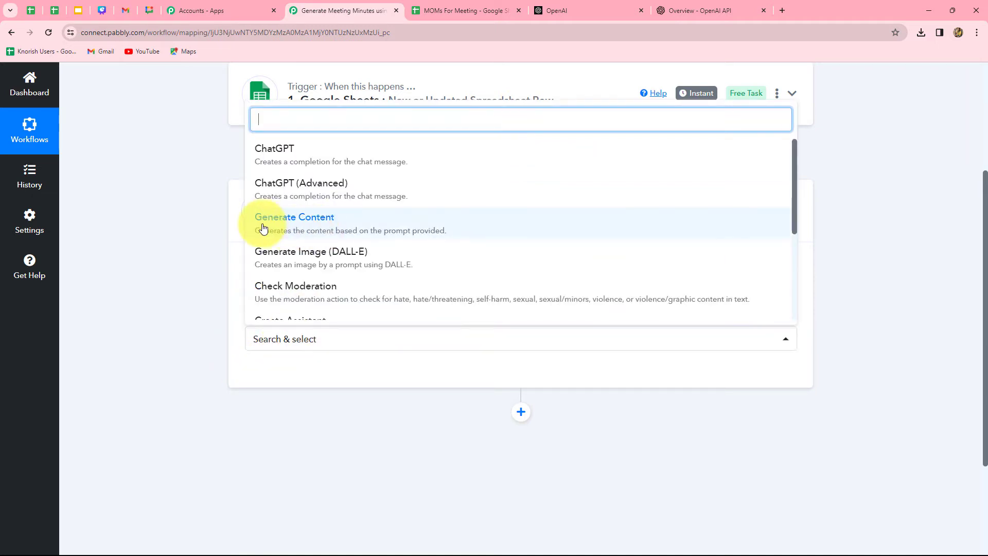
pyautogui.click(327, 231)
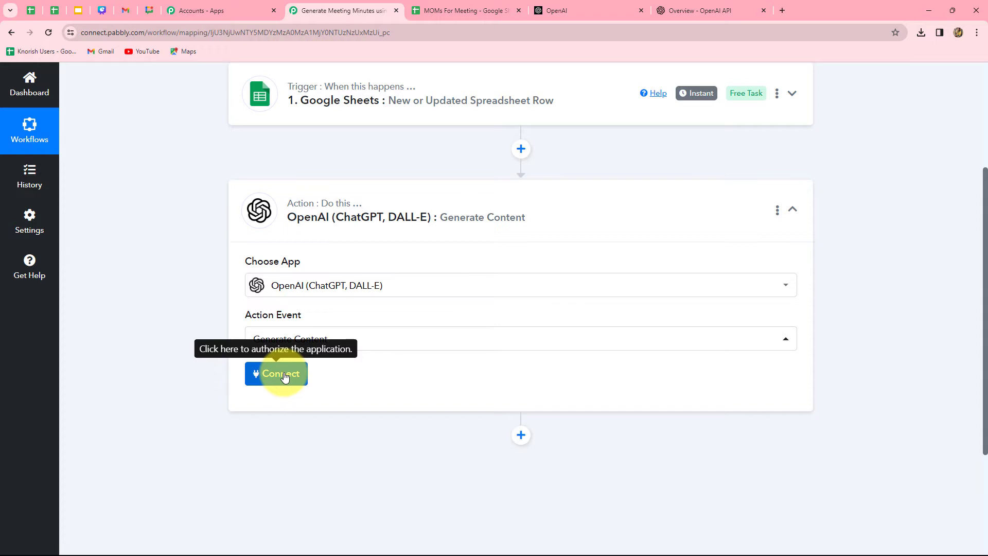
# Connect the OpenAI action using the existing connection OpenAI (ChatGPT, DALL-E) #3 and save it.
pyautogui.click(284, 376)
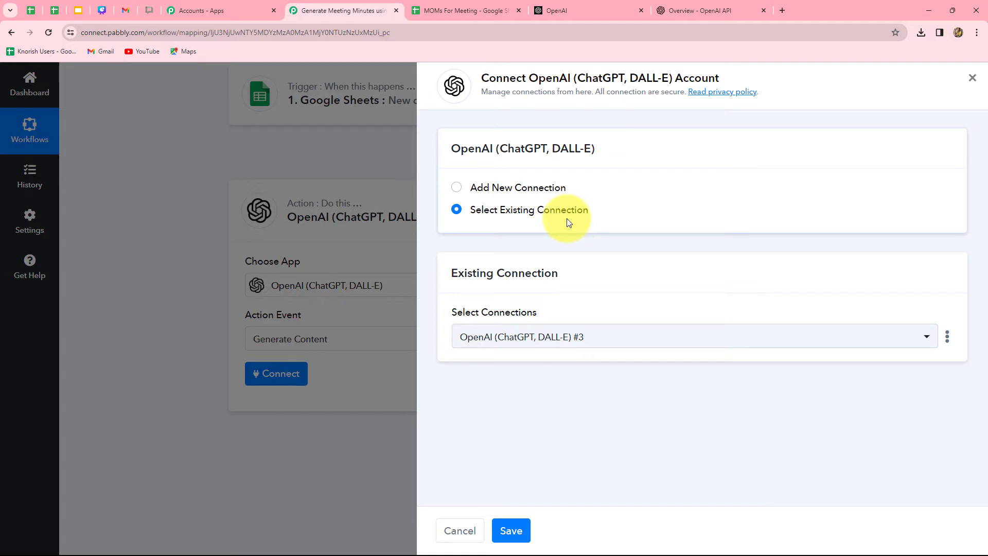
pyautogui.click(456, 190)
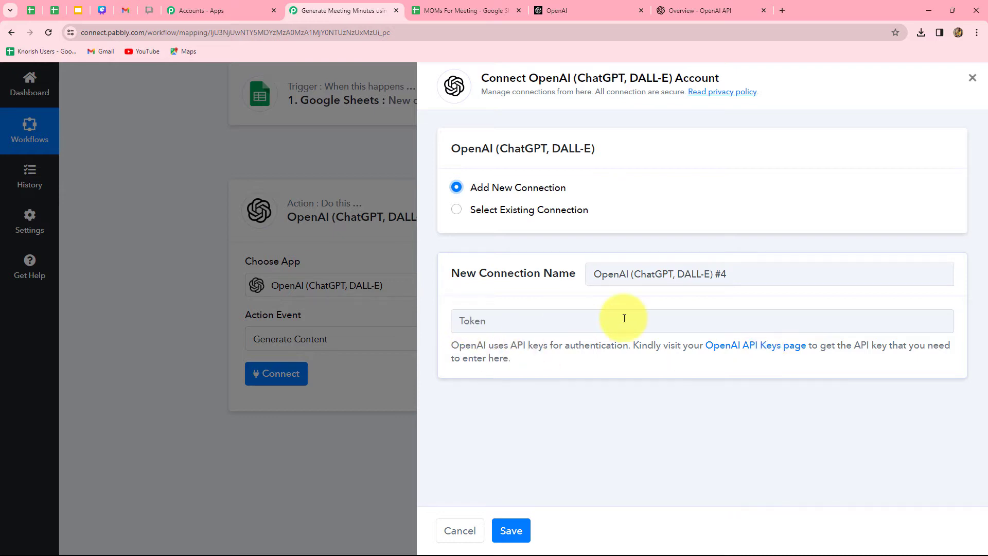
pyautogui.click(457, 211)
pyautogui.click(511, 530)
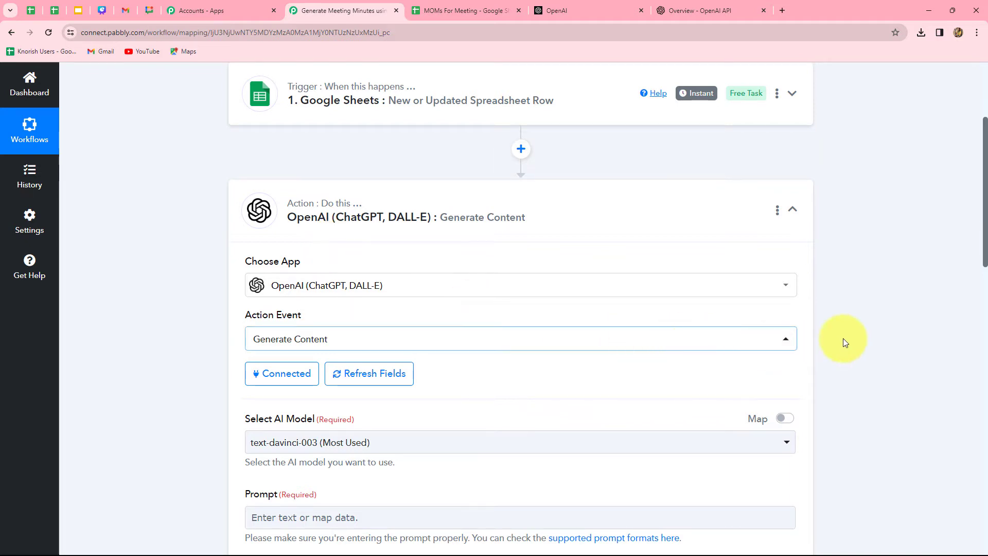
# Choose text-davinci-003 (Most Used) as the AI model for the Generate Content action.
pyautogui.scroll(-1, 857, 331)
pyautogui.scroll(-4, 857, 331)
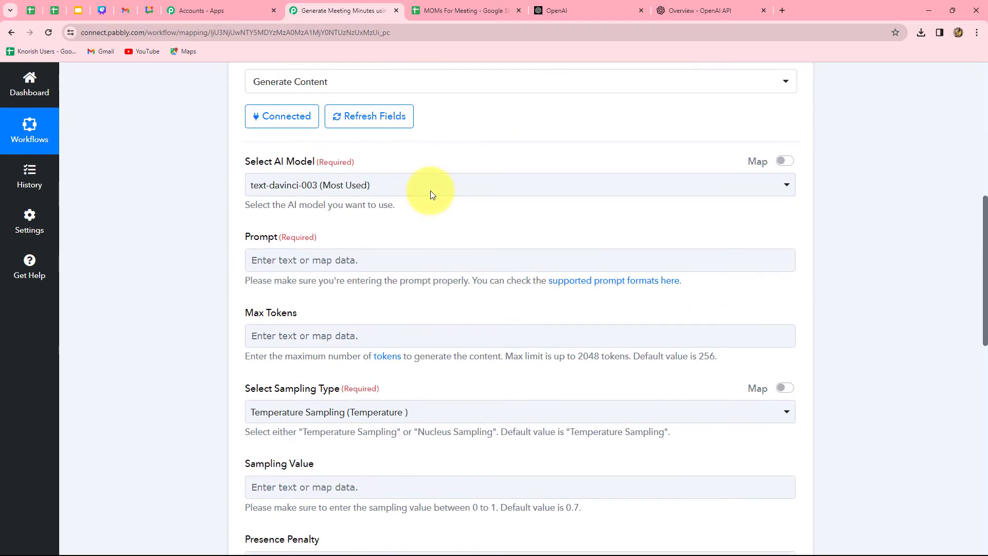
pyautogui.scroll(-3, 435, 393)
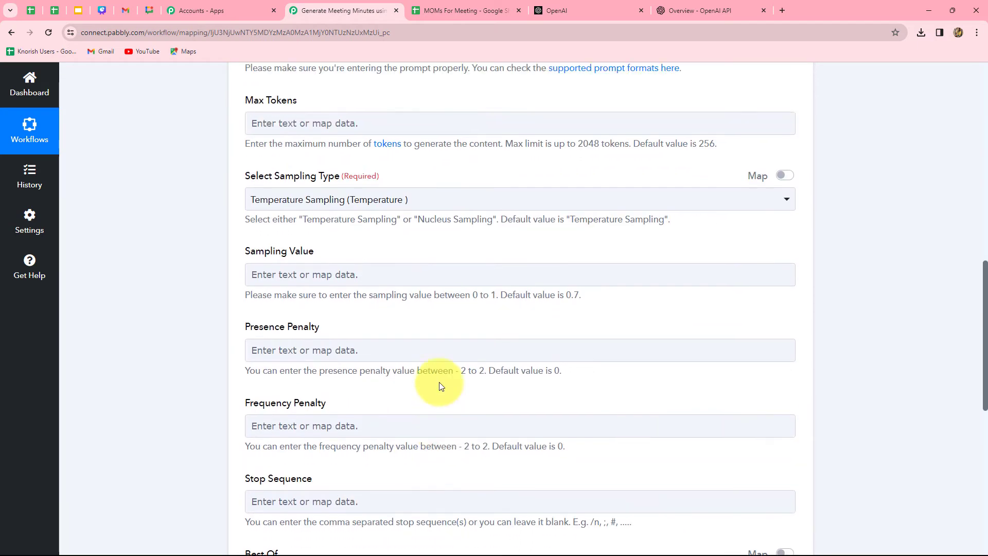
pyautogui.scroll(3, 438, 386)
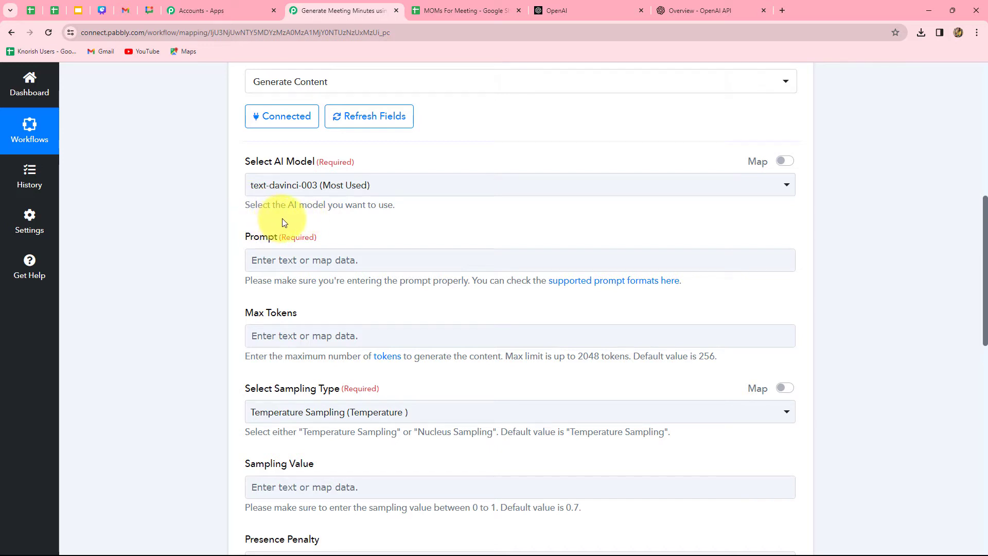
pyautogui.click(397, 190)
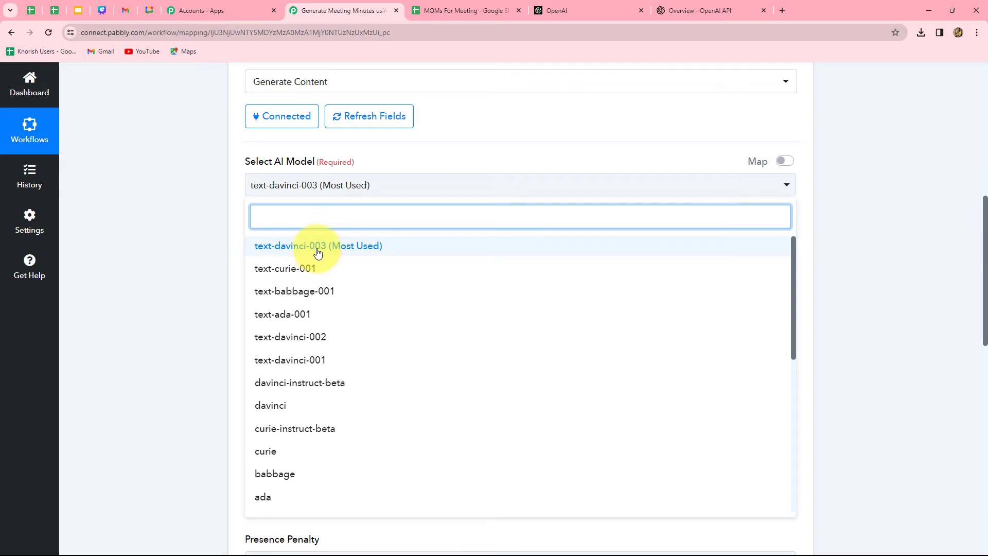
pyautogui.click(286, 249)
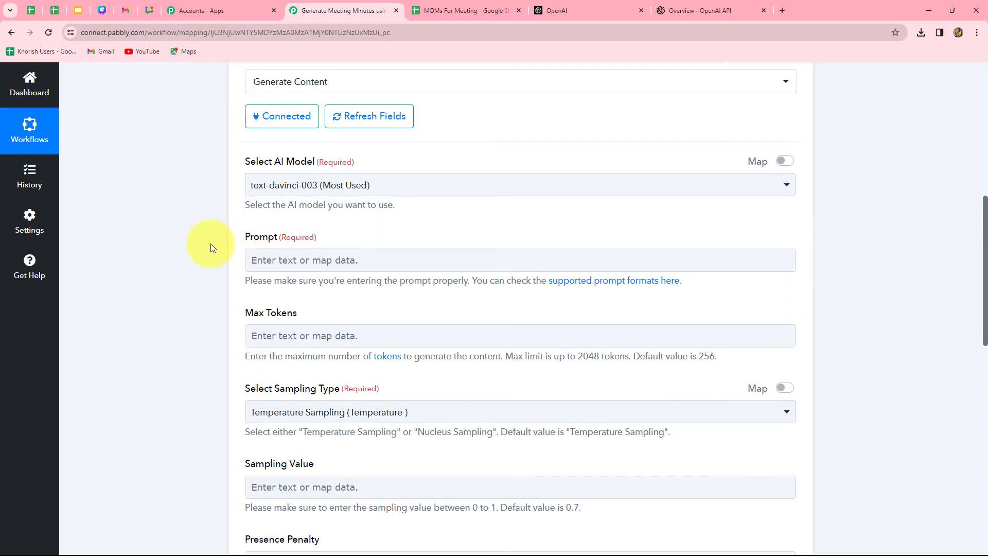
# Enter the prompt text "Generate Meeting Minutes for the meeting title: , for the date:".
pyautogui.scroll(-2, 211, 243)
pyautogui.click(334, 158)
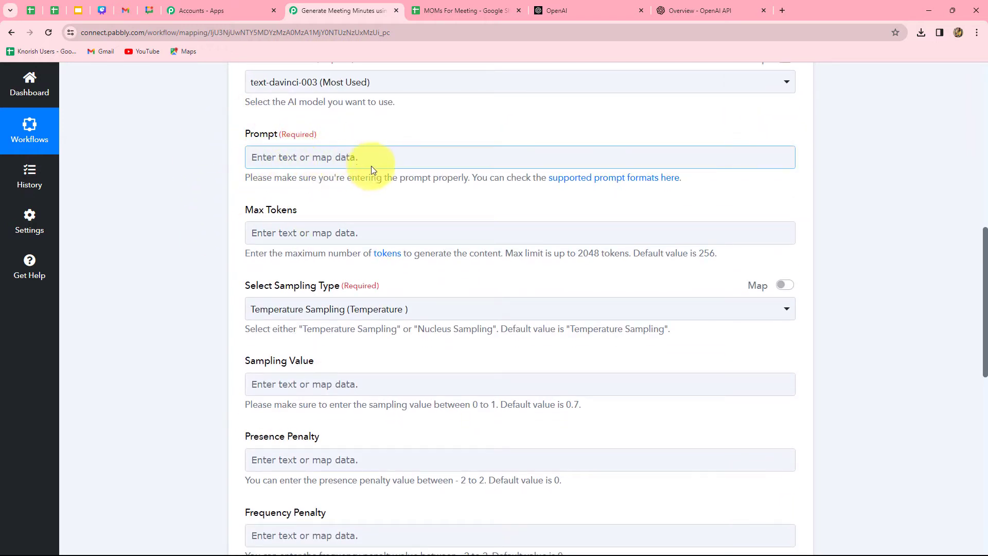
pyautogui.click(302, 163)
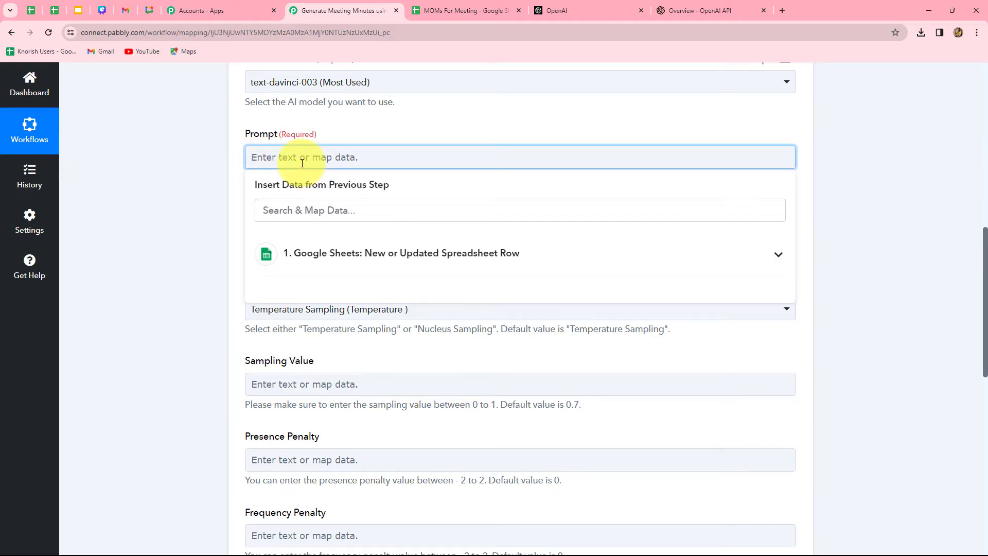
pyautogui.write('Generate Meeting Minutes for the meeting title: , for the date:')
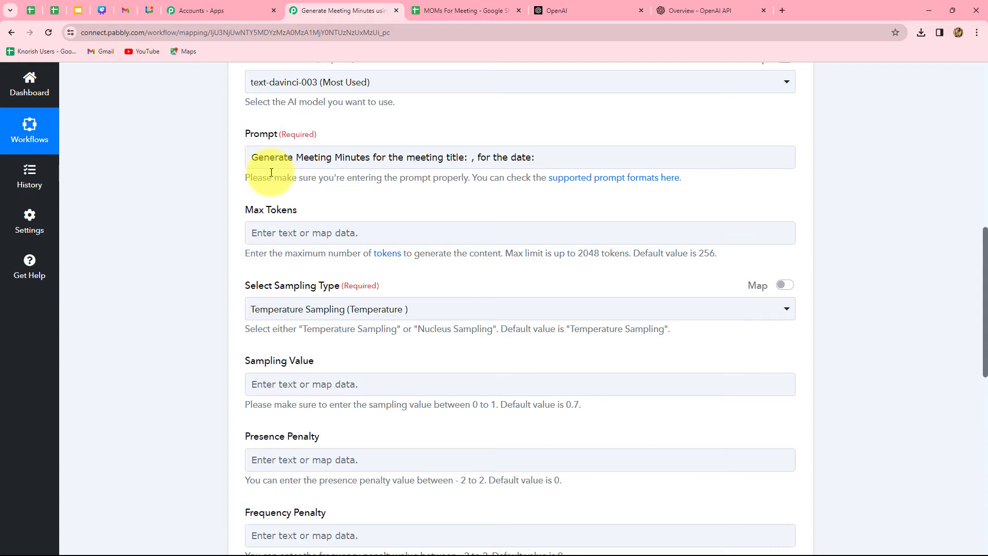
# Map the Google Sheets trigger's Meeting Title after "meeting title:" and its Date after "for the date:" in the prompt.
pyautogui.click(470, 155)
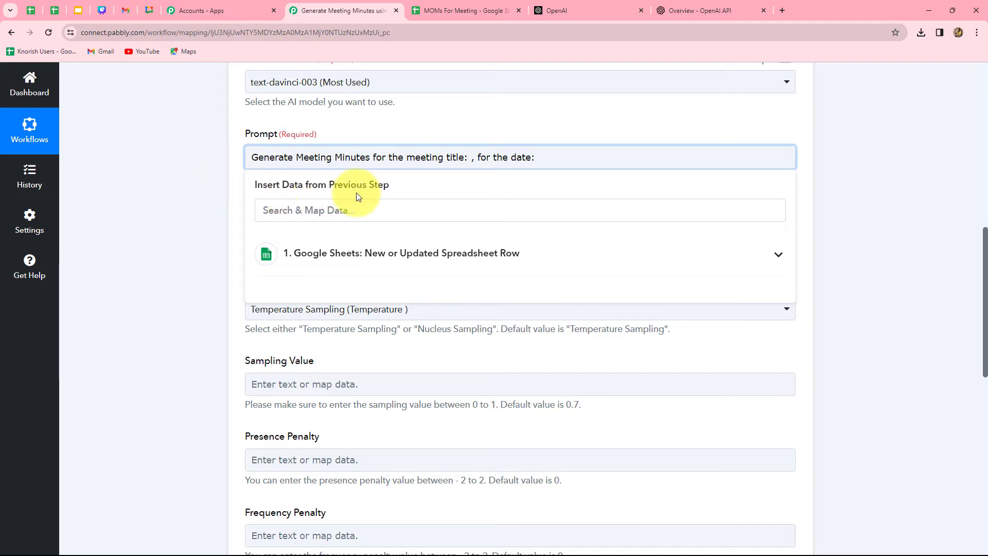
pyautogui.click(469, 262)
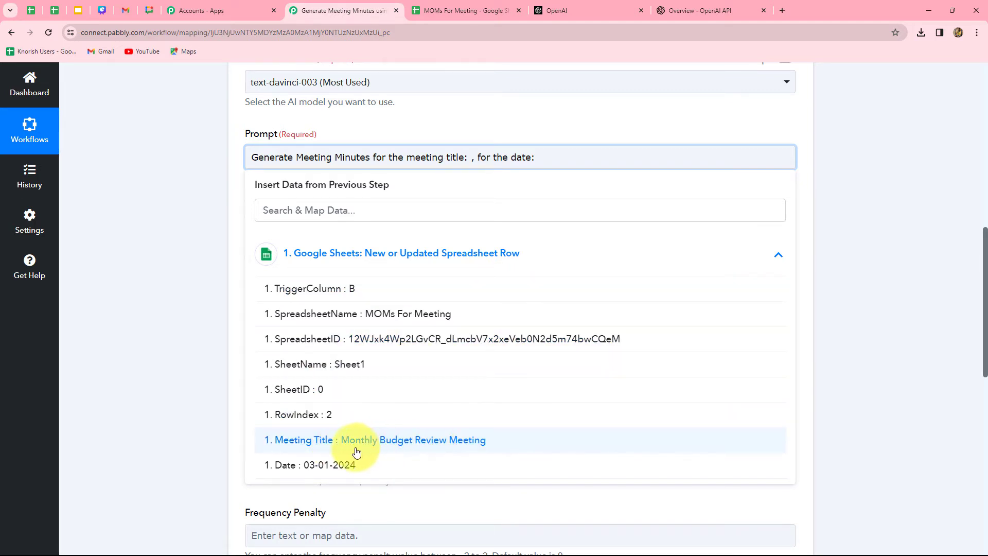
pyautogui.click(454, 441)
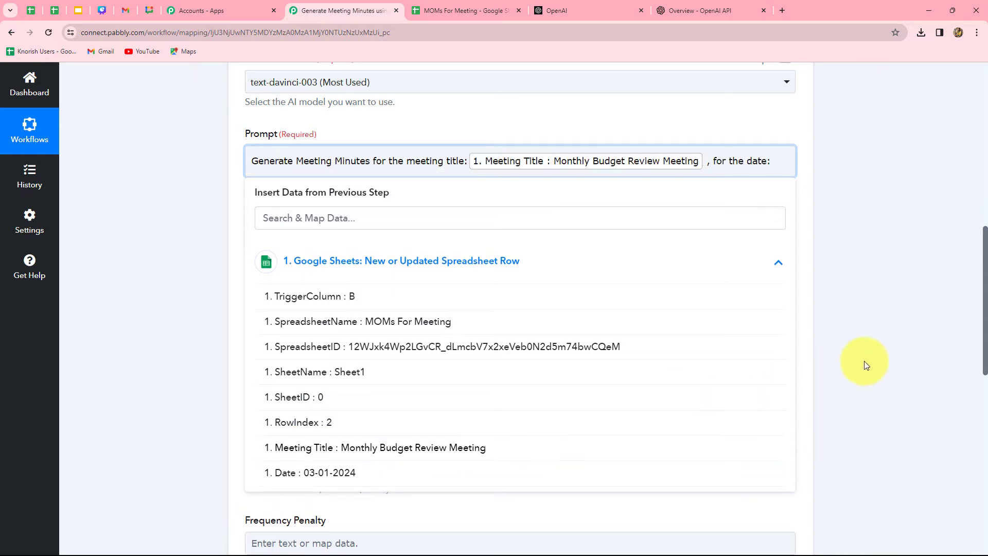
pyautogui.click(864, 367)
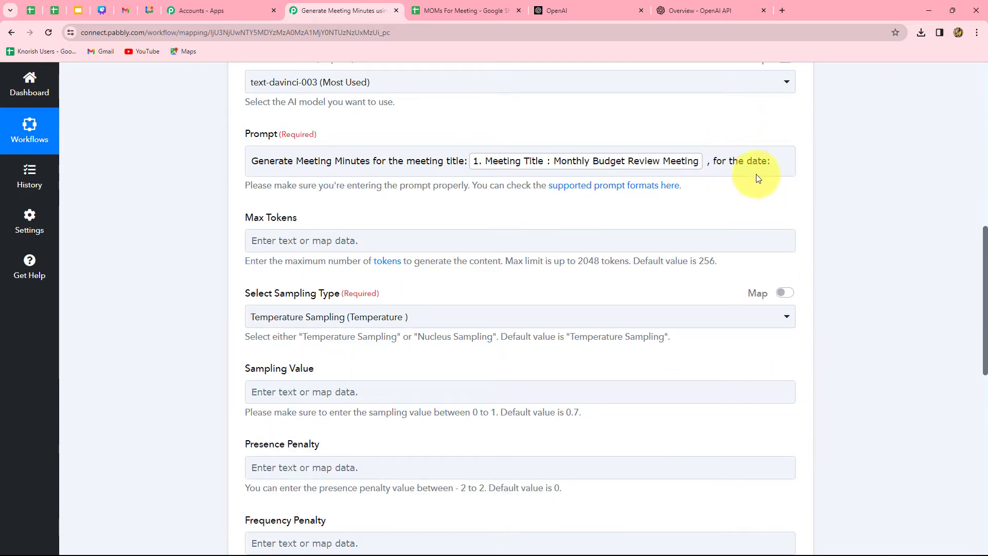
pyautogui.click(776, 162)
pyautogui.click(522, 264)
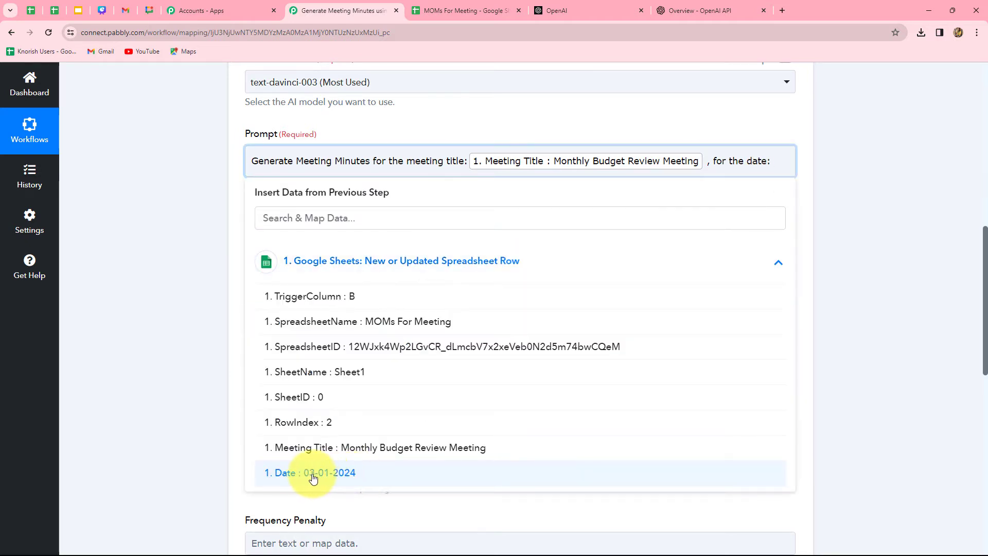
pyautogui.click(348, 473)
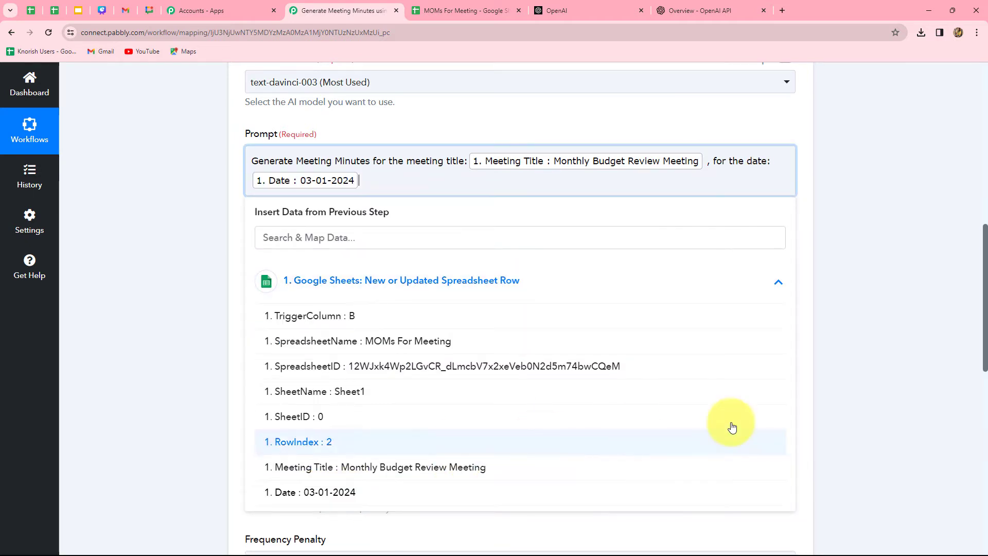
pyautogui.click(884, 400)
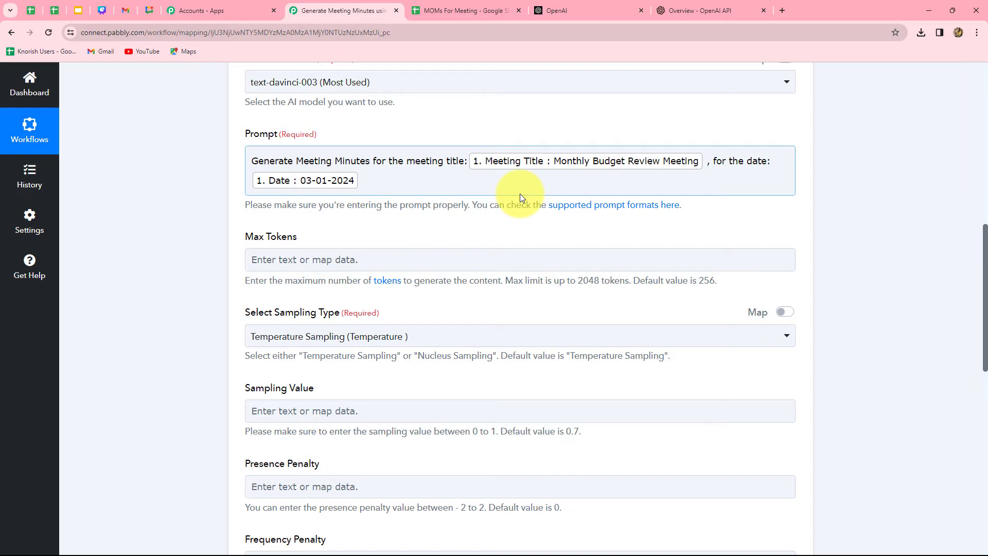
# Check the meeting title and date in the MOMs For Meeting spreadsheet against the mapped prompt in the Pabbly Connect workflow.
pyautogui.click(462, 11)
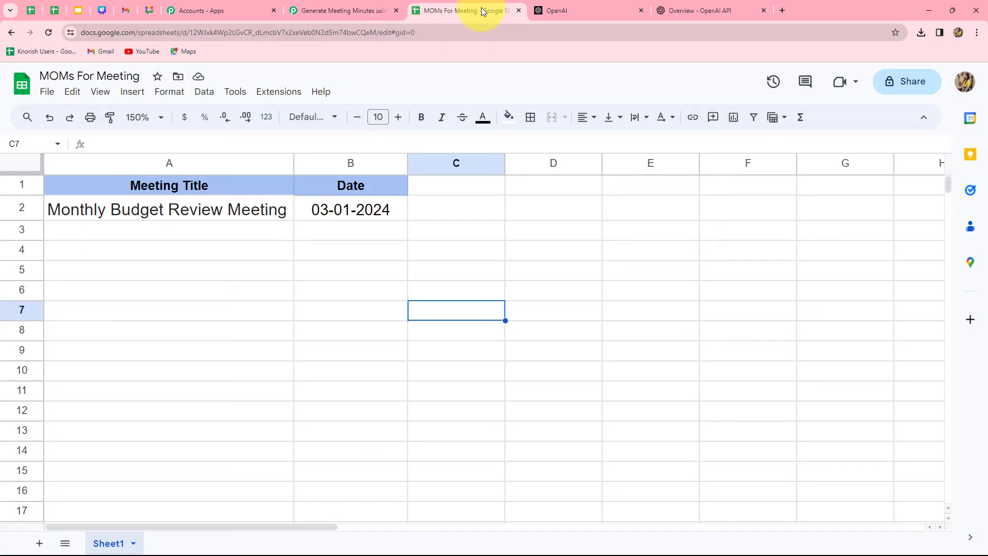
pyautogui.click(348, 9)
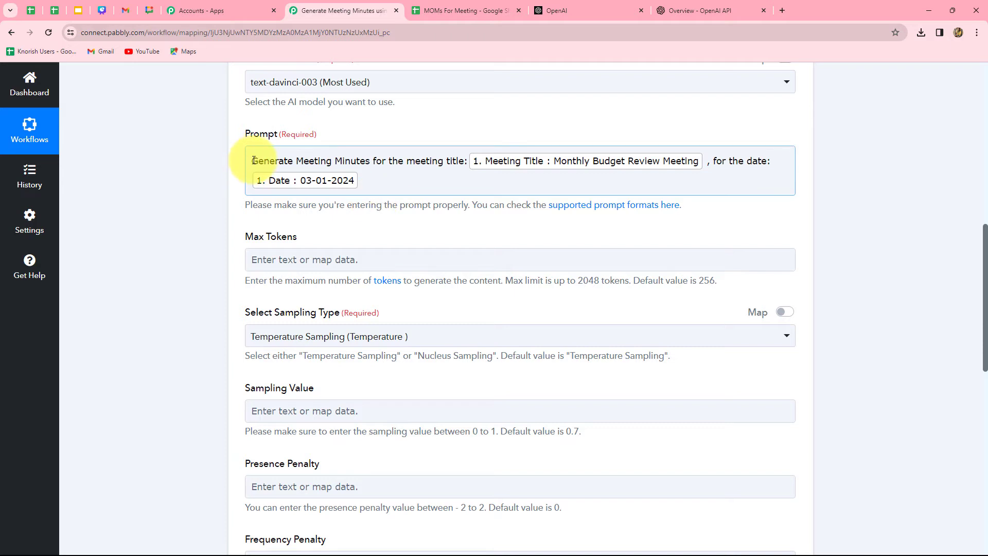
pyautogui.moveTo(252, 160); pyautogui.dragTo(467, 163)
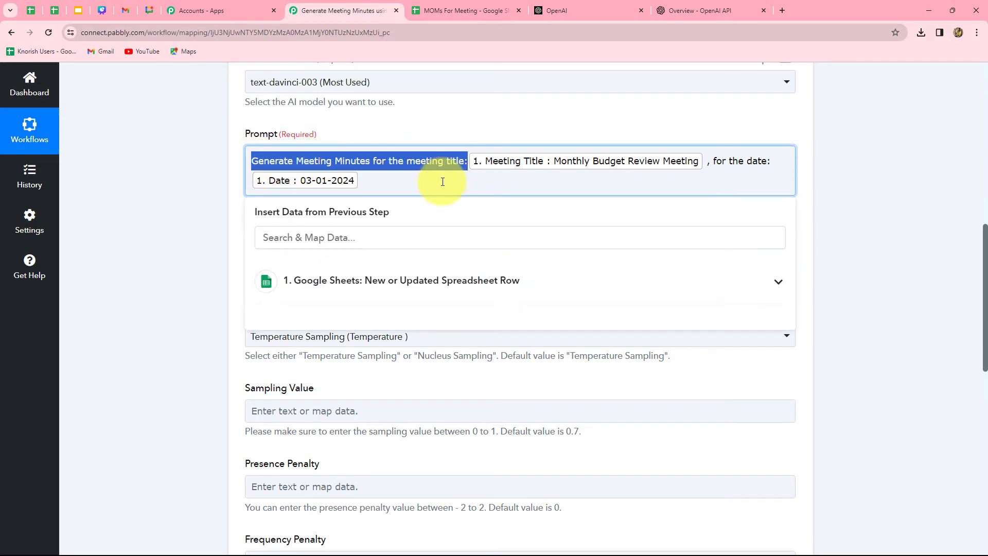
pyautogui.click(441, 181)
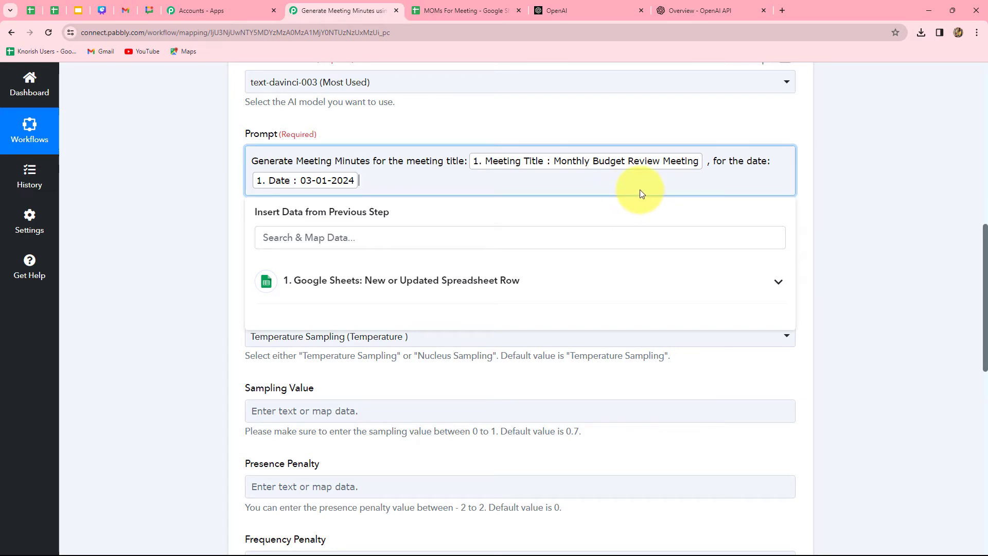
pyautogui.click(882, 229)
# Check the limit and default for Max Tokens, and set the value to 200.
pyautogui.scroll(-1, 881, 230)
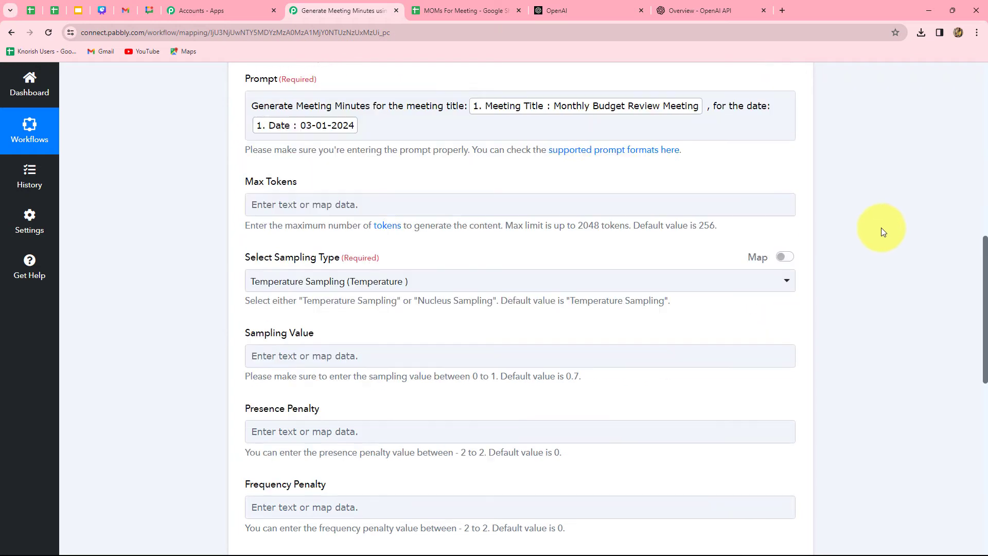
pyautogui.scroll(-3, 587, 220)
pyautogui.scroll(3, 576, 214)
pyautogui.click(313, 217)
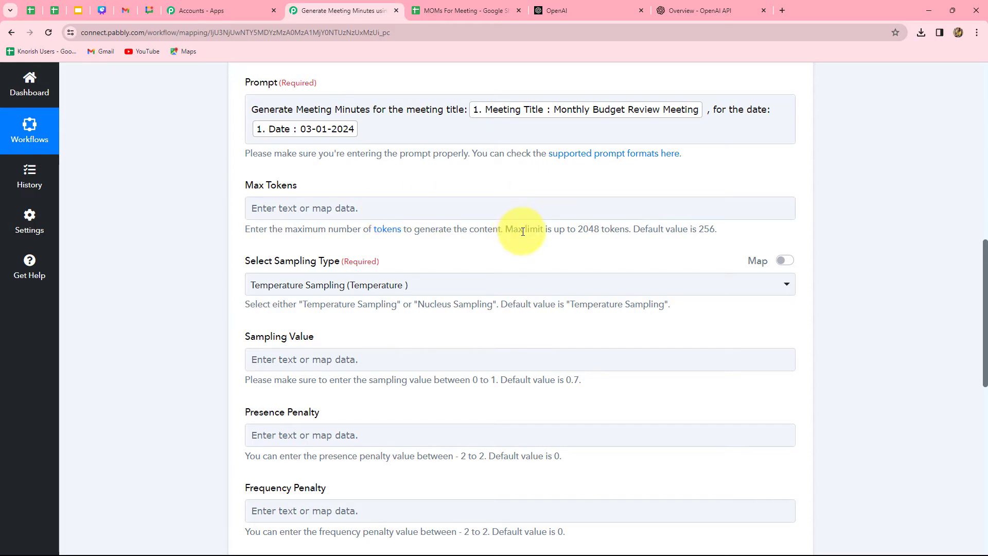
pyautogui.moveTo(577, 229); pyautogui.dragTo(600, 228)
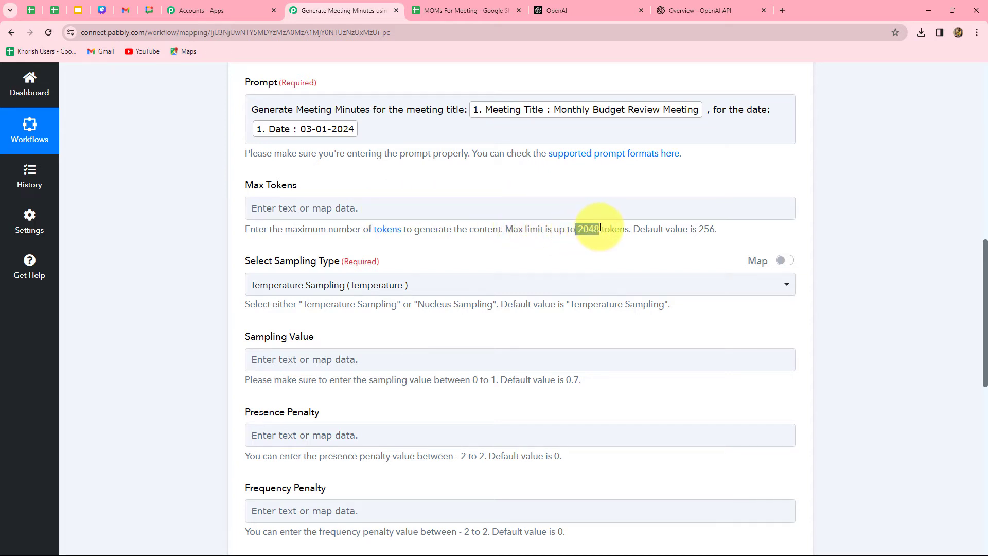
pyautogui.moveTo(718, 229); pyautogui.dragTo(697, 229)
pyautogui.click(435, 204)
pyautogui.write('200')
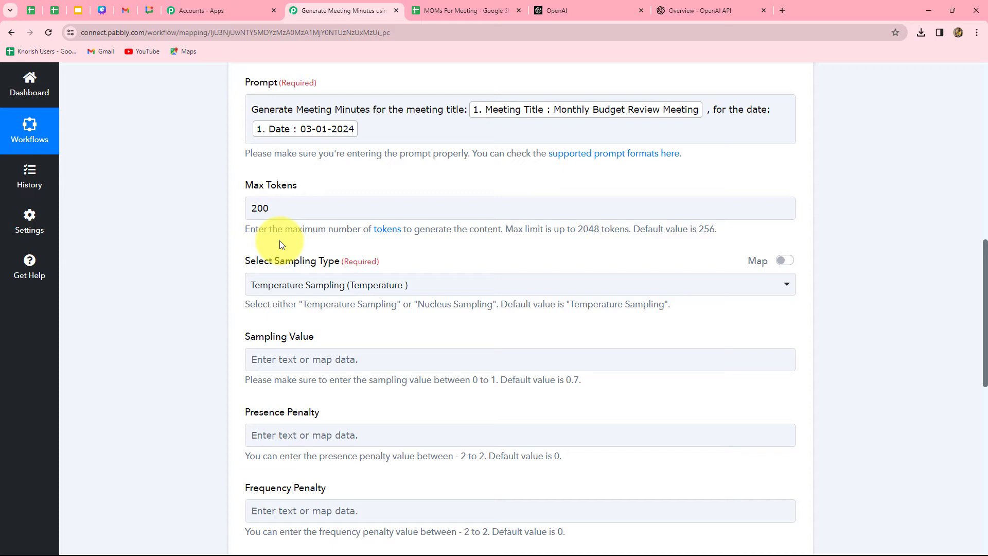
# Set the sampling type to Temperature Sampling (Temperature).
pyautogui.scroll(-2, 278, 237)
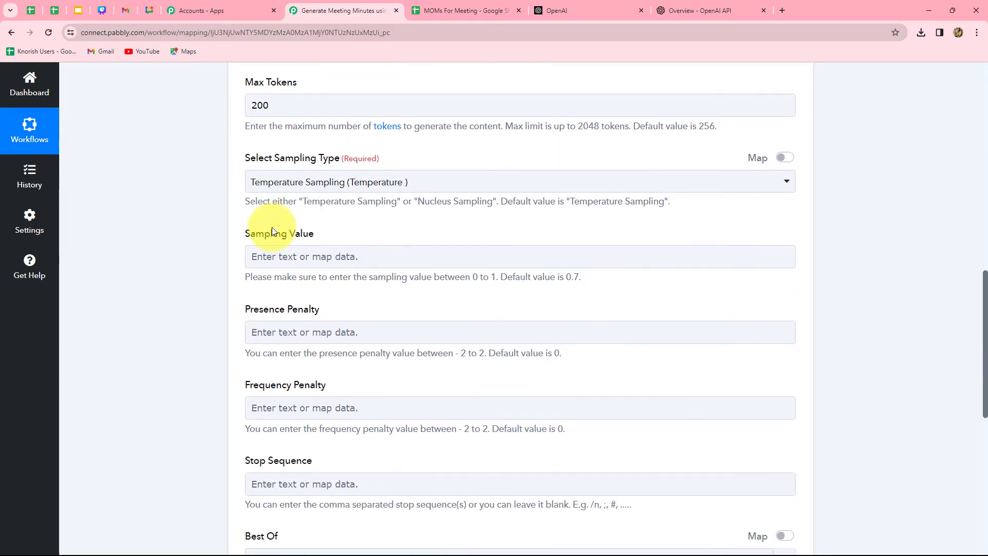
pyautogui.click(427, 182)
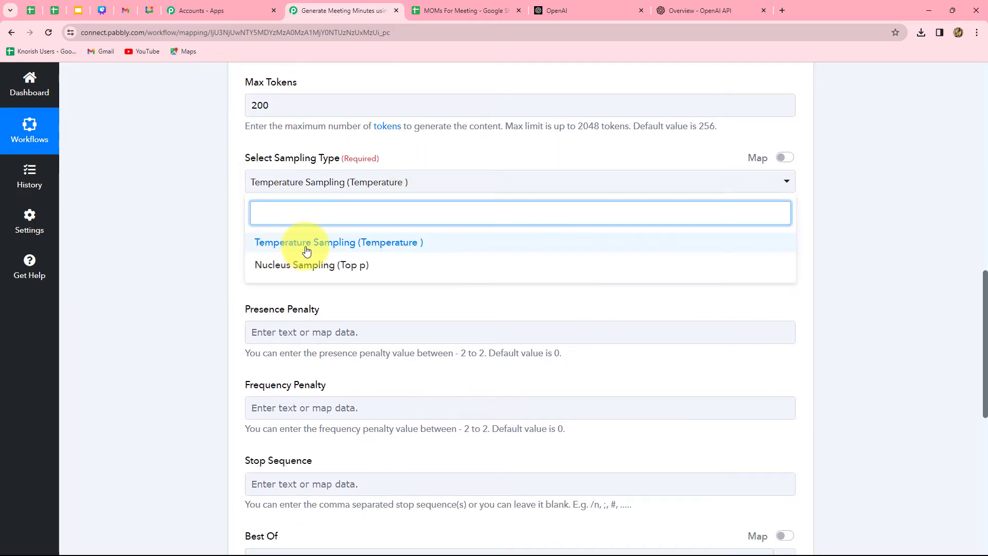
pyautogui.click(443, 242)
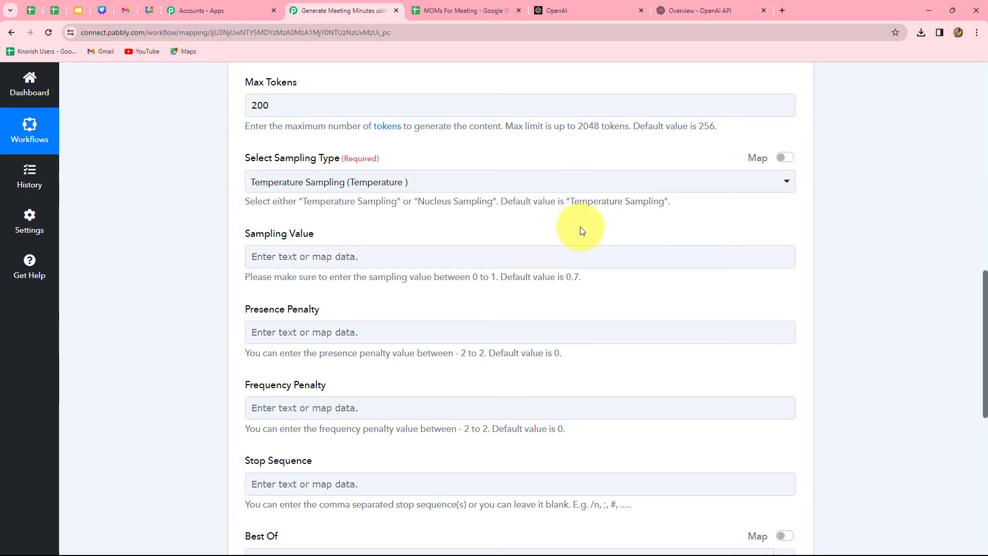
# Review the Sampling Value field and its allowed range.
pyautogui.scroll(-2, 418, 206)
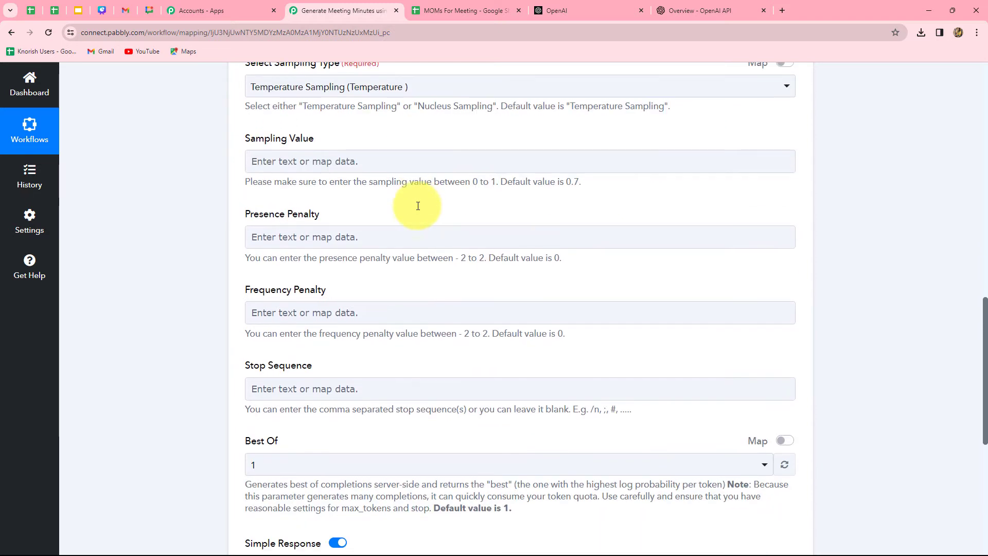
pyautogui.click(279, 157)
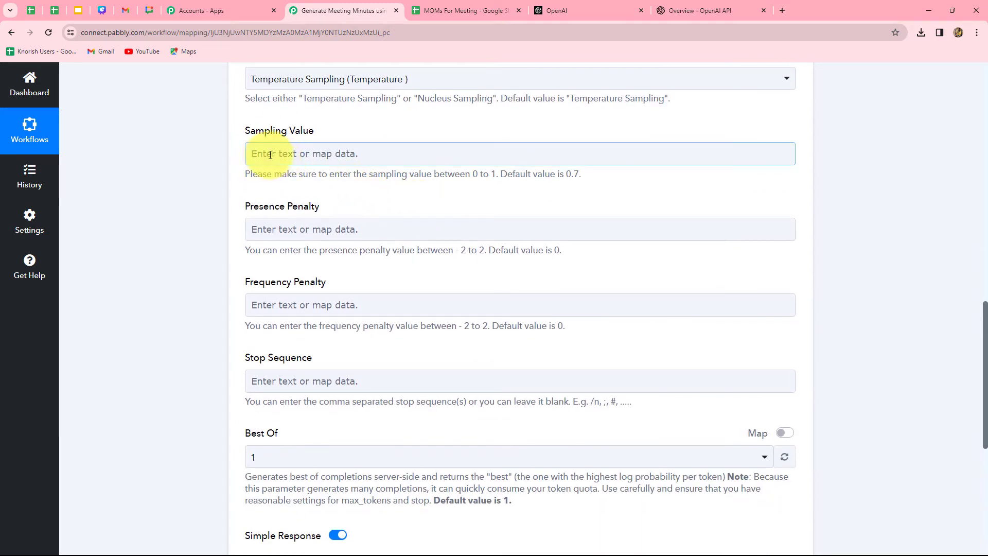
pyautogui.scroll(1, 272, 155)
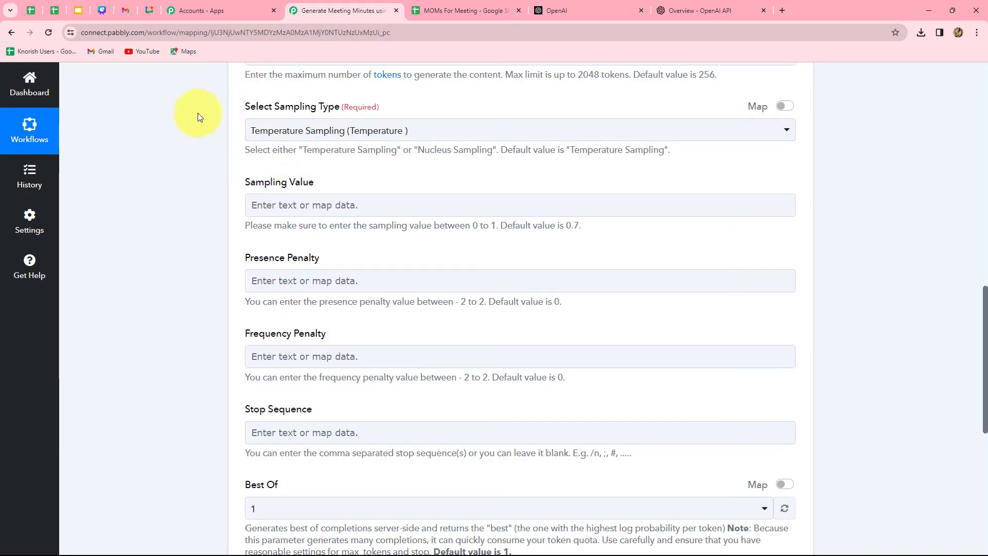
pyautogui.click(342, 203)
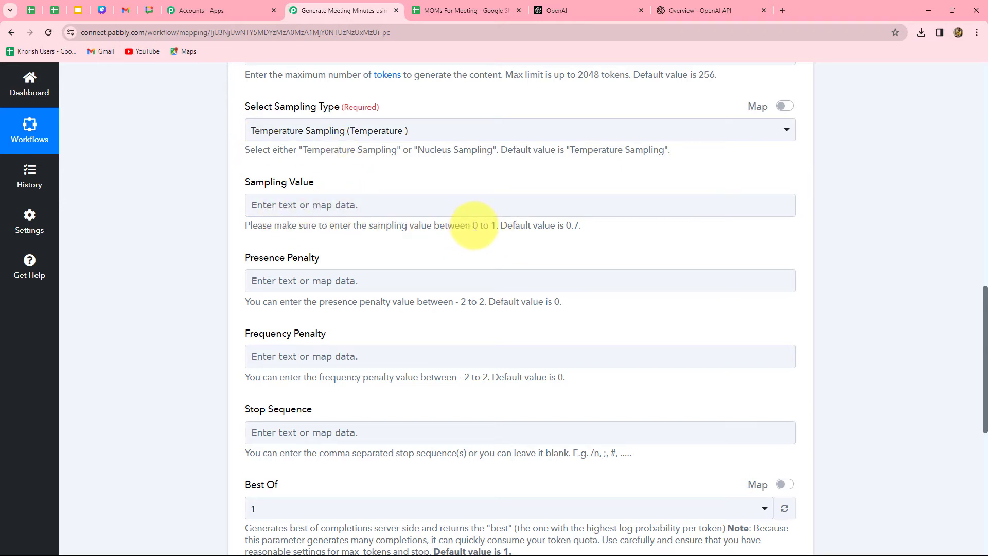
pyautogui.moveTo(475, 226); pyautogui.dragTo(496, 226)
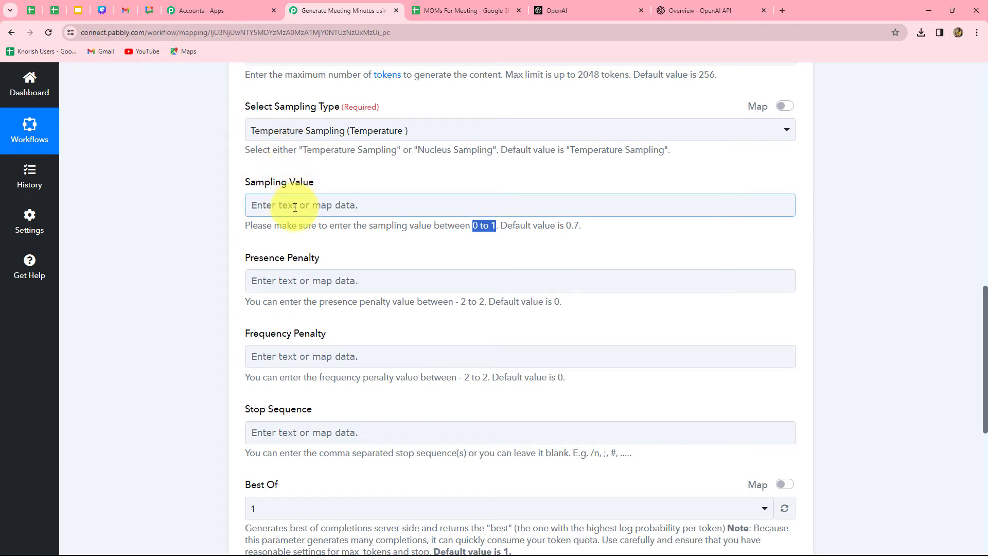
pyautogui.click(468, 242)
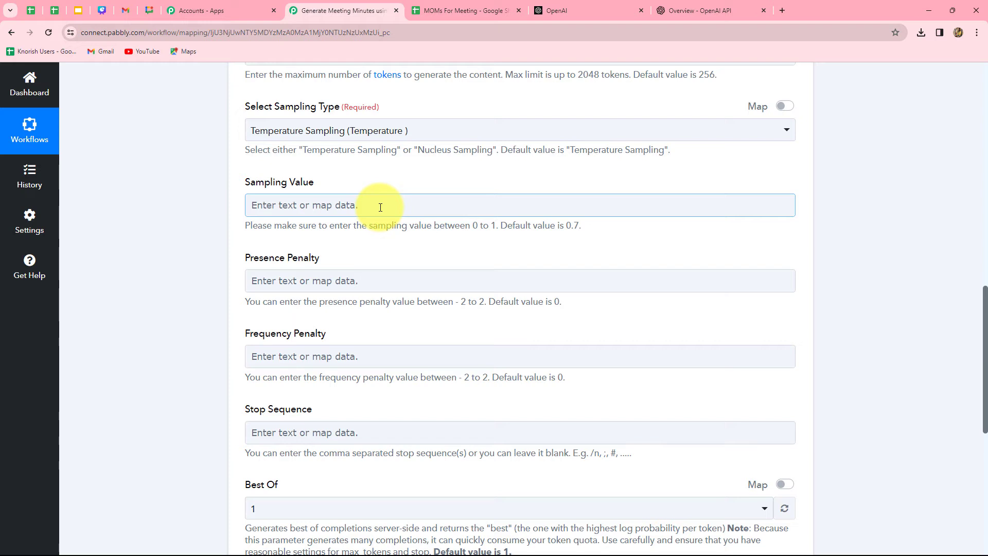
# Set the Sampling Value of the OpenAI Generate Content action to 0.7.
pyautogui.click(364, 204)
pyautogui.write('0')
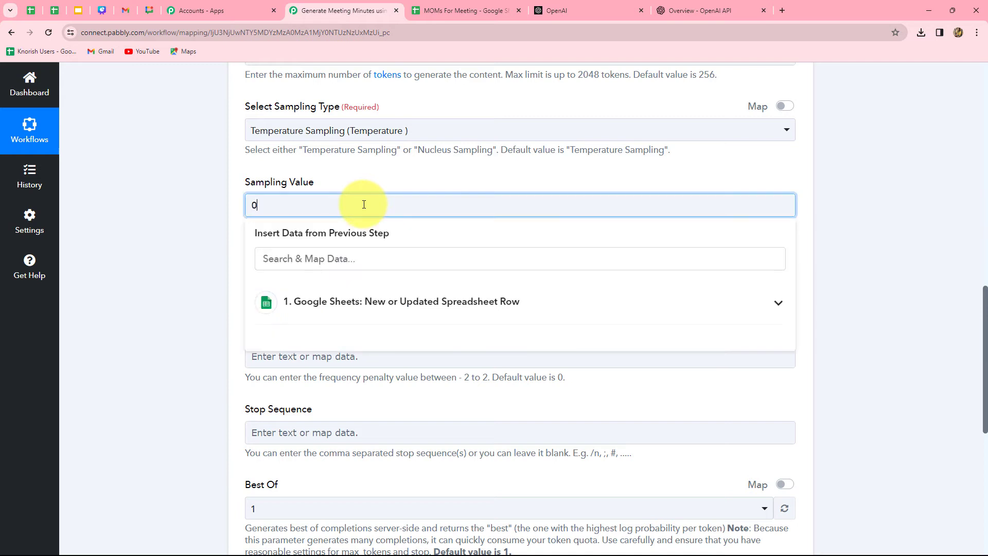
pyautogui.write('.7')
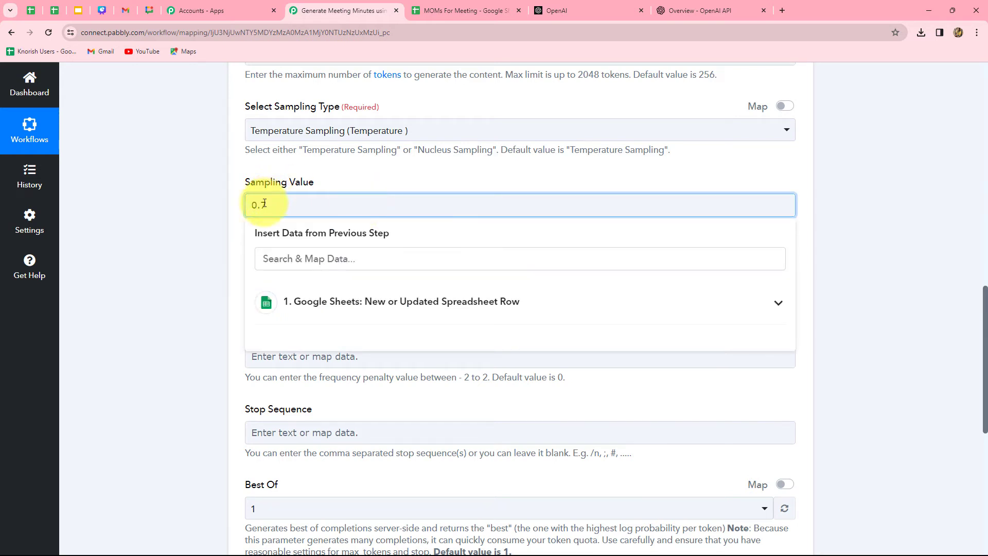
pyautogui.click(218, 249)
# Check the allowed range for Presence Penalty and set it to 0.
pyautogui.scroll(-2, 217, 249)
pyautogui.click(311, 181)
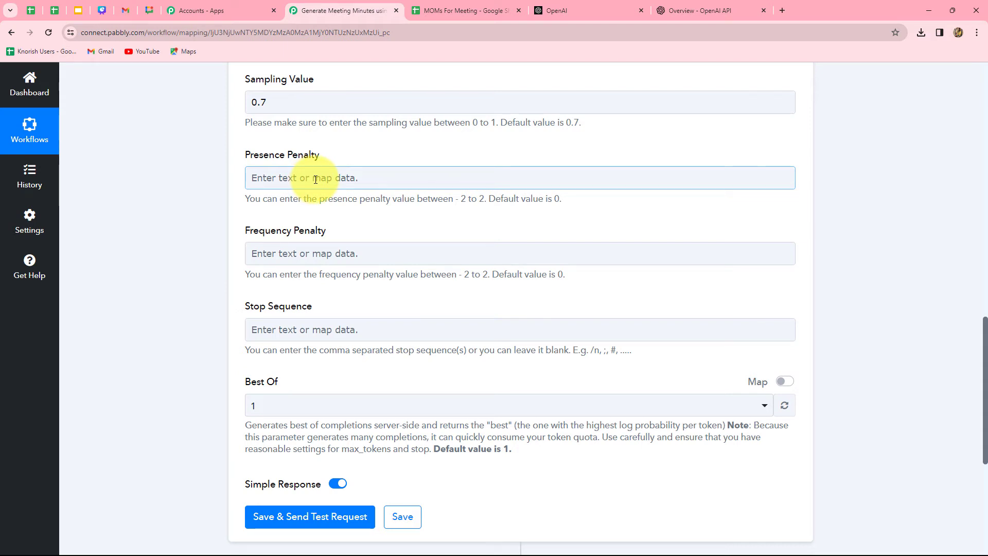
pyautogui.click(371, 200)
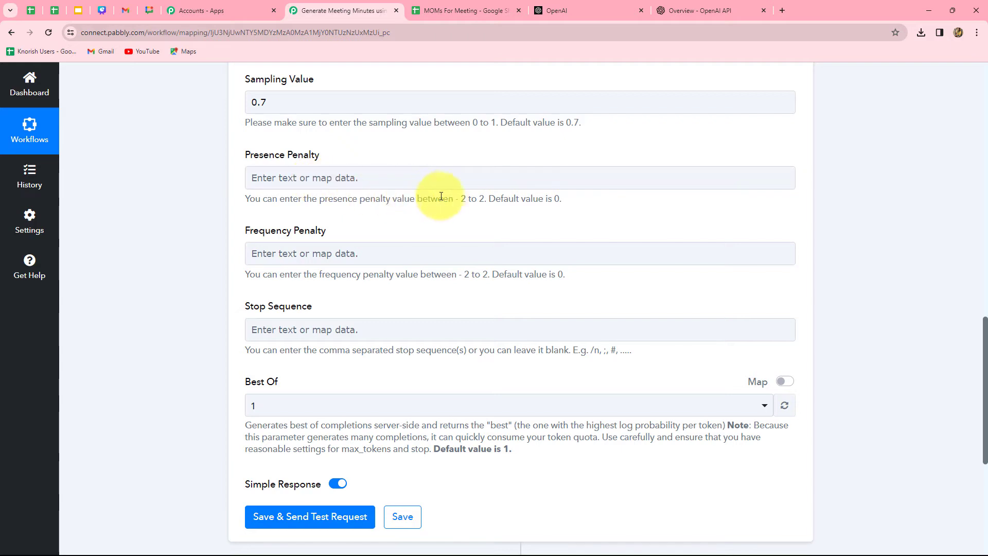
pyautogui.moveTo(489, 200); pyautogui.dragTo(454, 199)
pyautogui.click(390, 178)
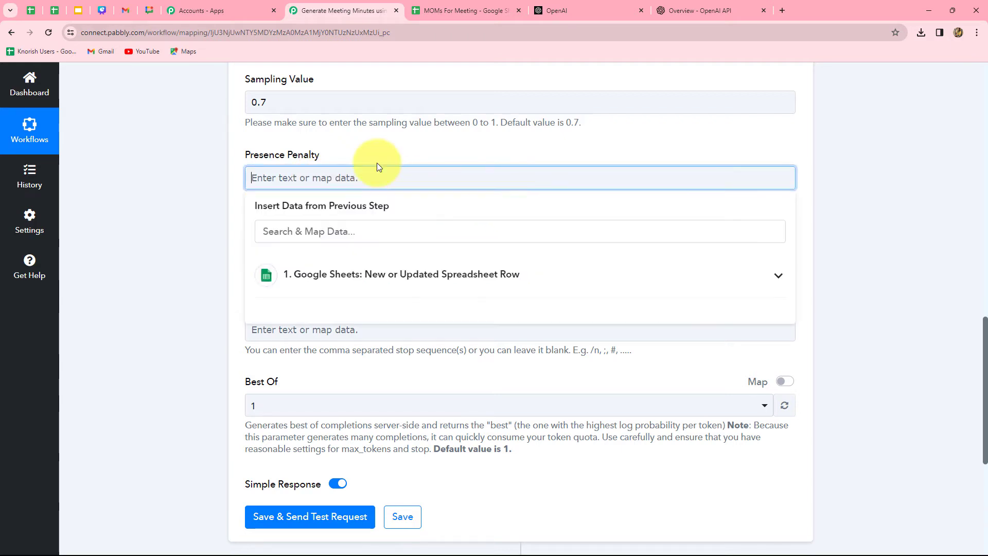
pyautogui.write('0')
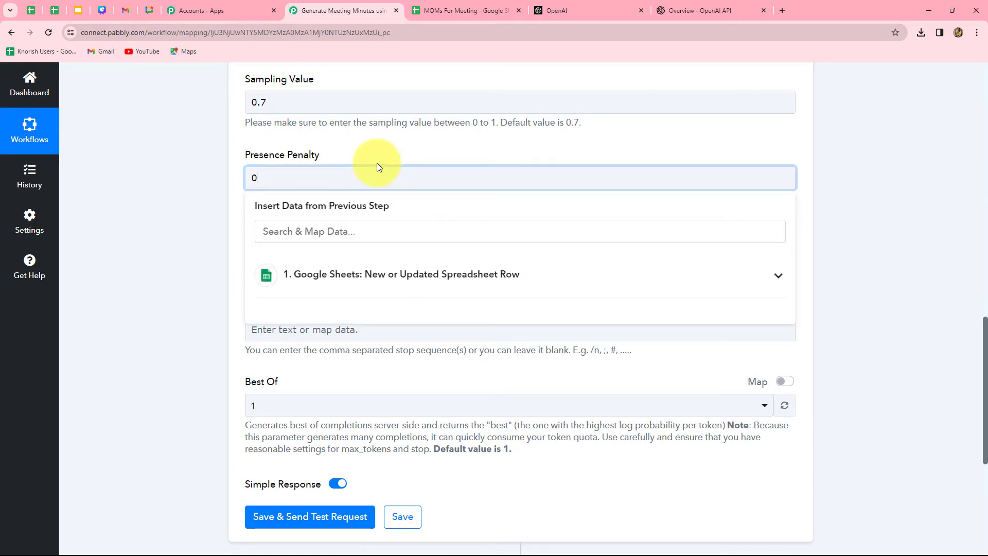
pyautogui.click(199, 248)
# Set the Frequency Penalty to 0, then save the OpenAI action and send a test request.
pyautogui.scroll(-3, 196, 255)
pyautogui.click(402, 107)
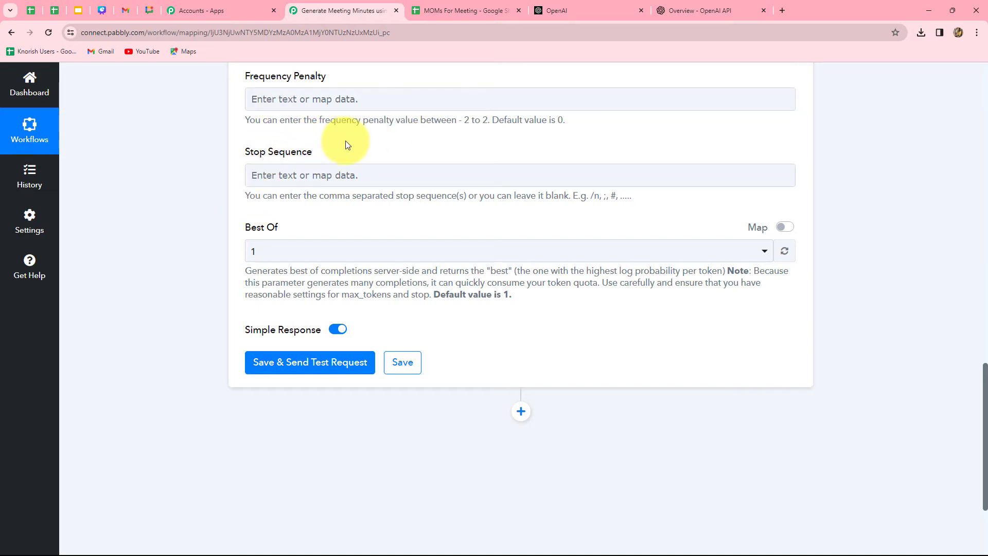
pyautogui.moveTo(458, 121); pyautogui.dragTo(489, 121)
pyautogui.click(393, 98)
pyautogui.write('0')
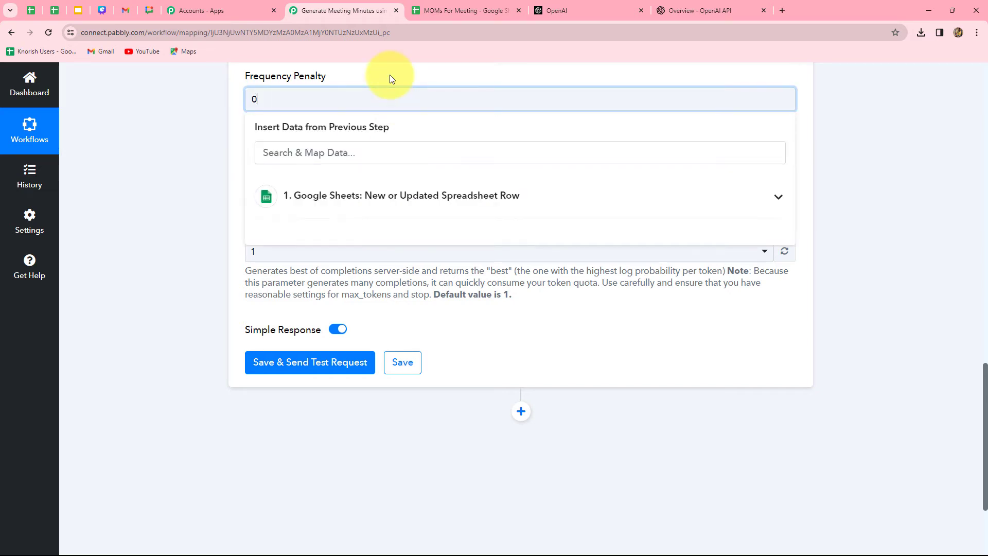
pyautogui.click(203, 198)
pyautogui.scroll(-5, 203, 199)
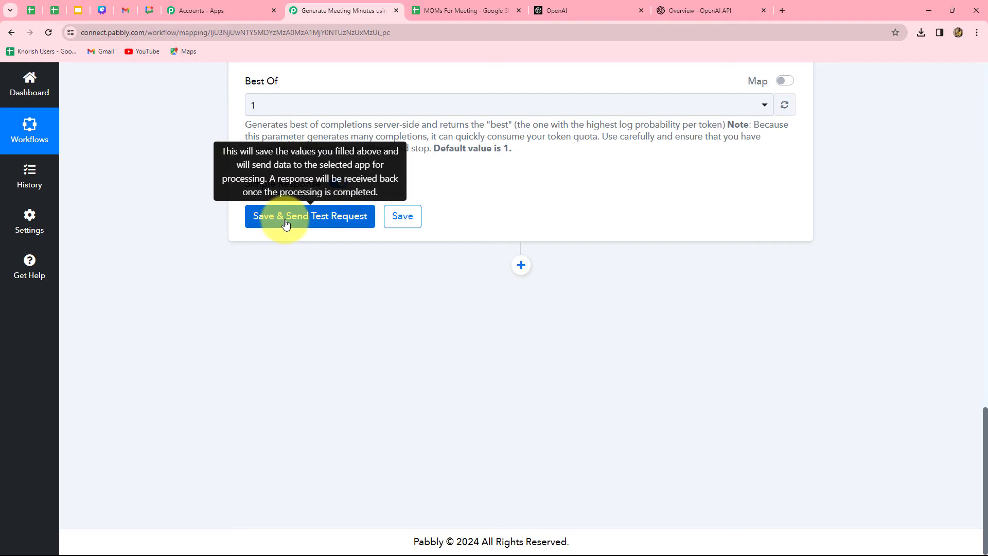
pyautogui.click(283, 225)
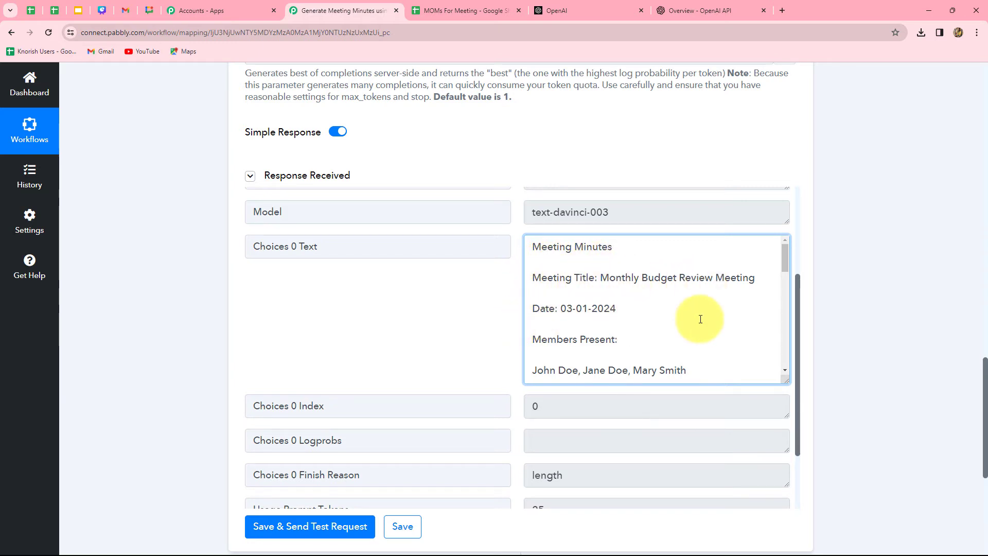
# Read through the generated meeting minutes in the Choices 0 Text field of the received response, including the members, purpose and call to order.
pyautogui.scroll(-2, 700, 319)
pyautogui.moveTo(538, 268); pyautogui.dragTo(684, 267)
pyautogui.click(688, 285)
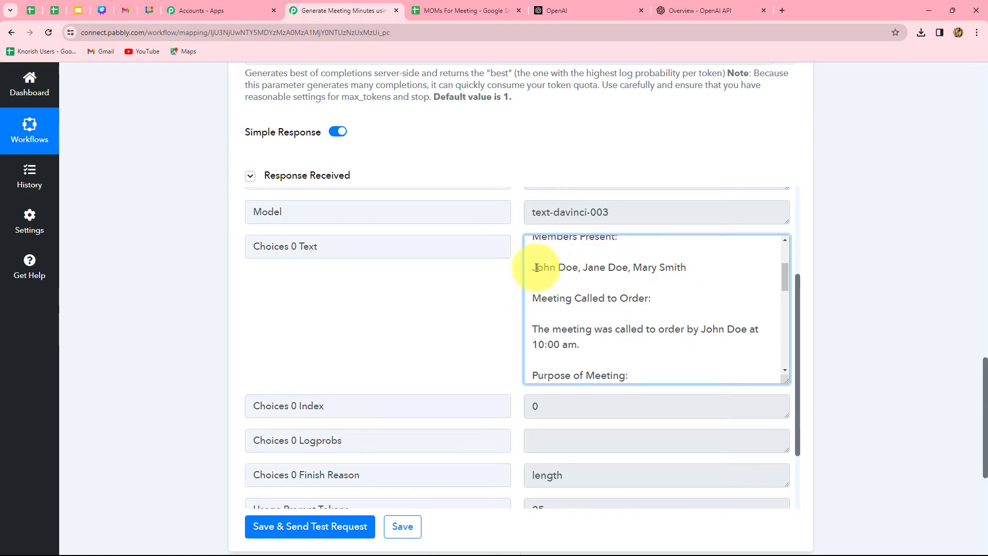
pyautogui.moveTo(538, 267); pyautogui.dragTo(687, 268)
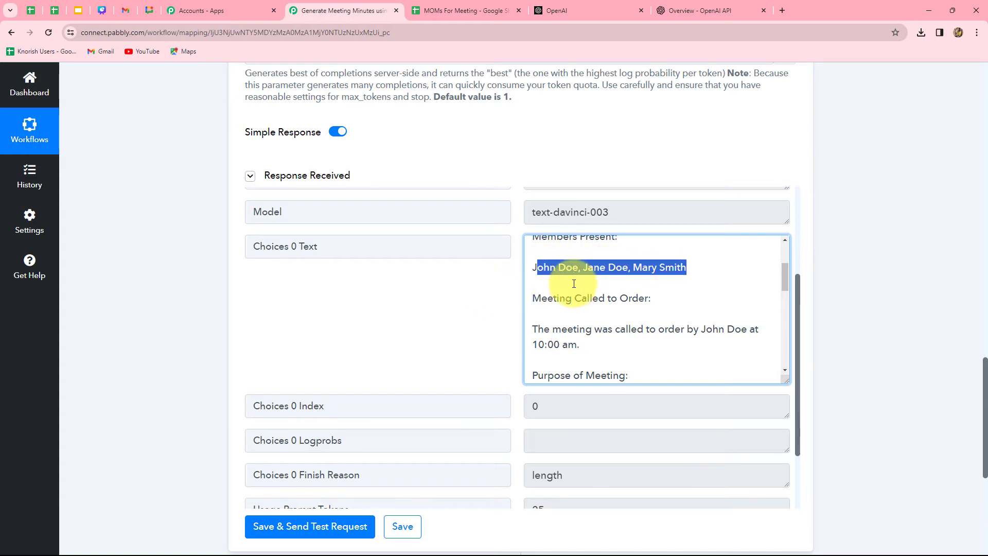
pyautogui.click(691, 305)
pyautogui.scroll(-2, 691, 304)
pyautogui.scroll(1, 692, 304)
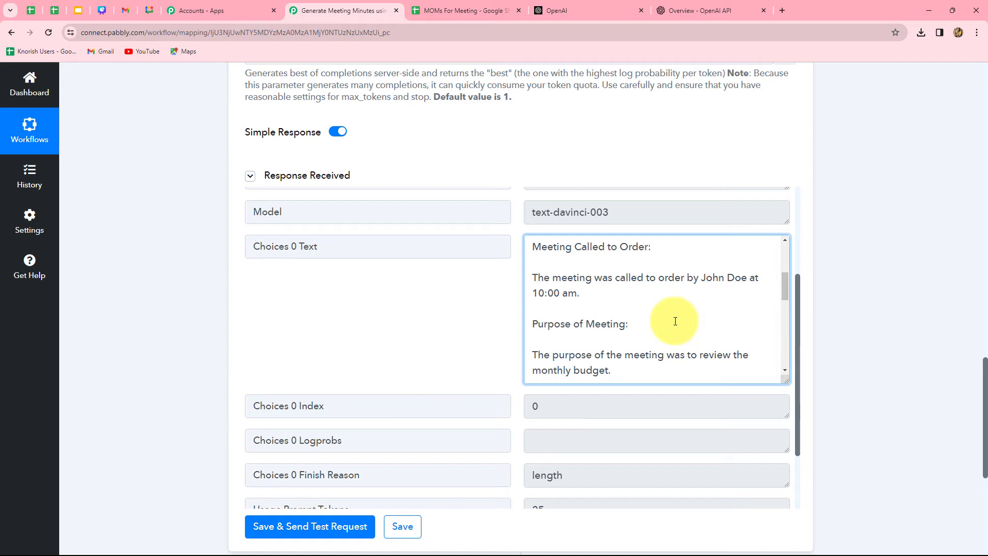
pyautogui.scroll(-4, 664, 324)
pyautogui.scroll(4, 655, 316)
pyautogui.scroll(2, 656, 316)
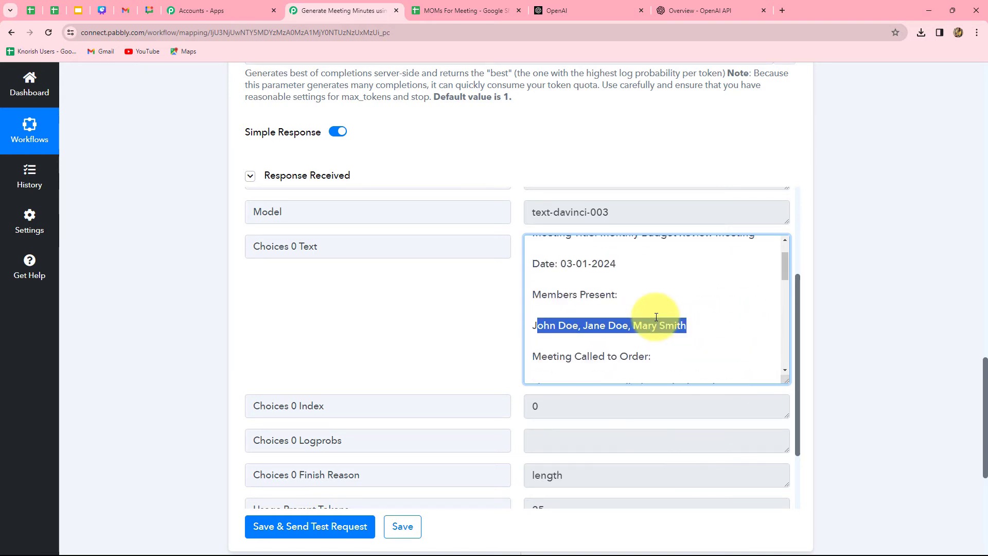
pyautogui.scroll(-3, 656, 316)
pyautogui.scroll(2, 656, 317)
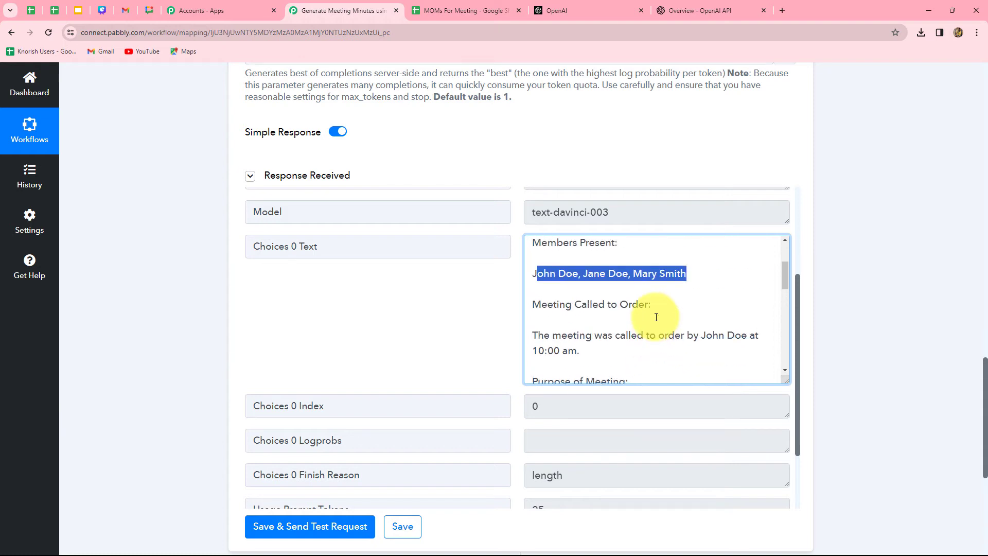
pyautogui.scroll(-1, 655, 316)
pyautogui.moveTo(531, 301); pyautogui.dragTo(597, 301)
pyautogui.click(862, 311)
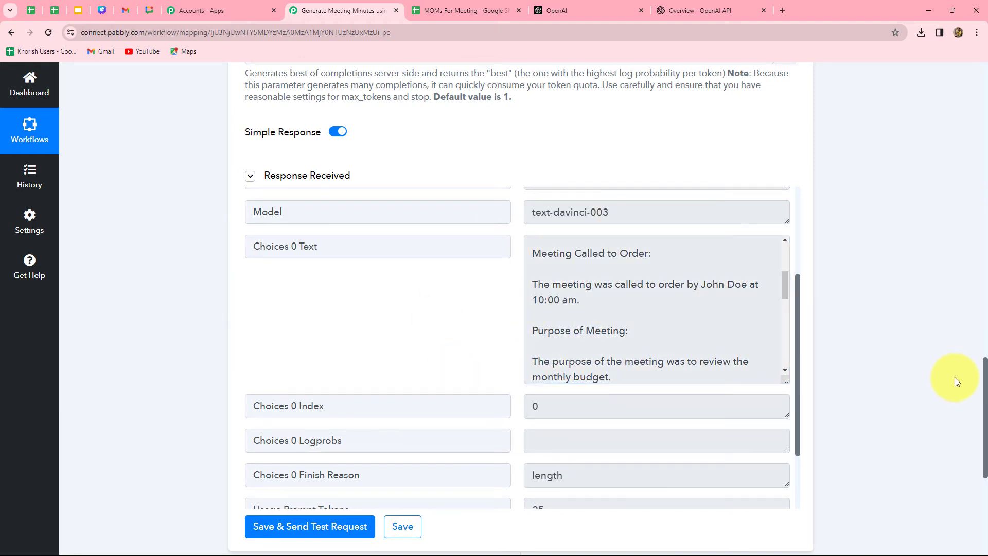
# Switch to Google Chat to view the meeting minutes posted in the Finance Team space, and return to the Pabbly Connect workflow.
pyautogui.scroll(-6, 956, 379)
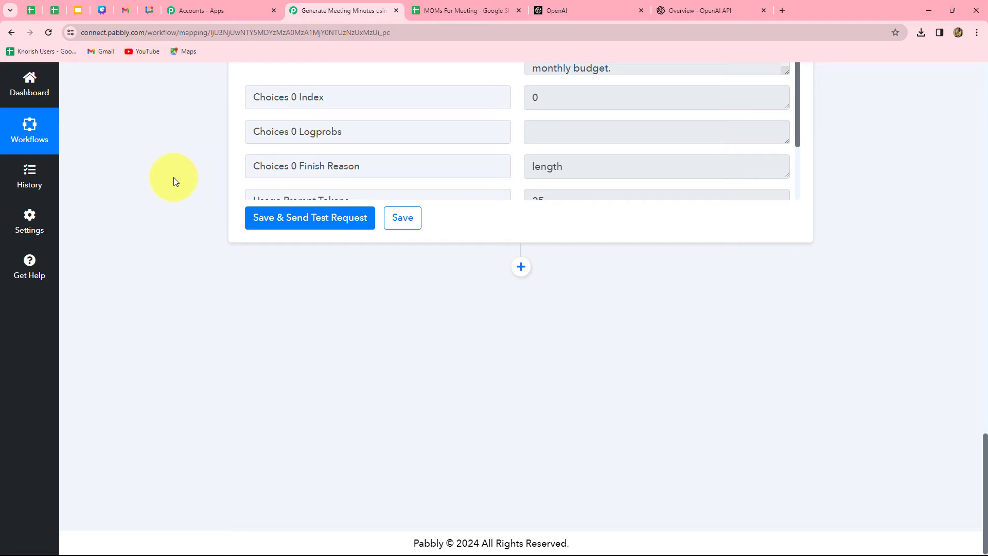
pyautogui.click(150, 12)
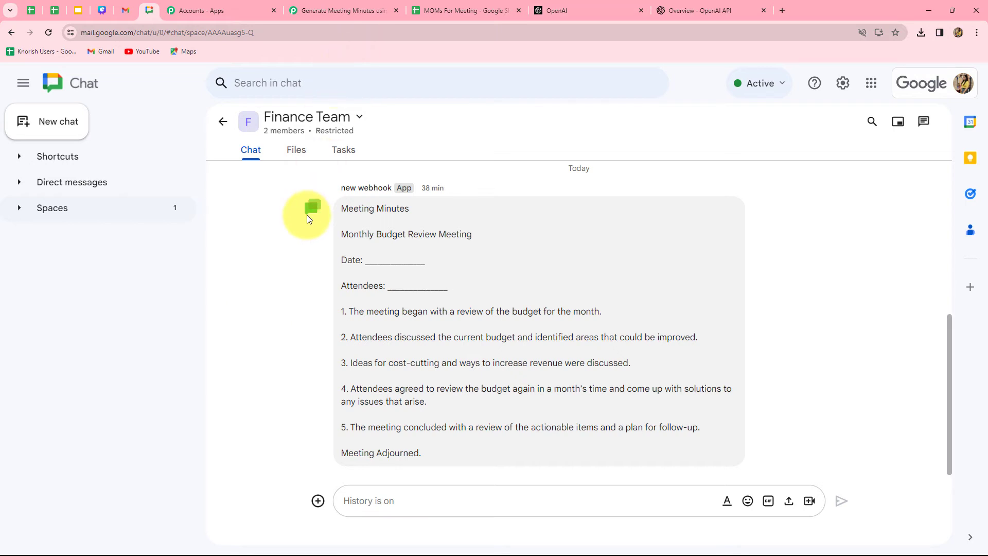
pyautogui.click(334, 12)
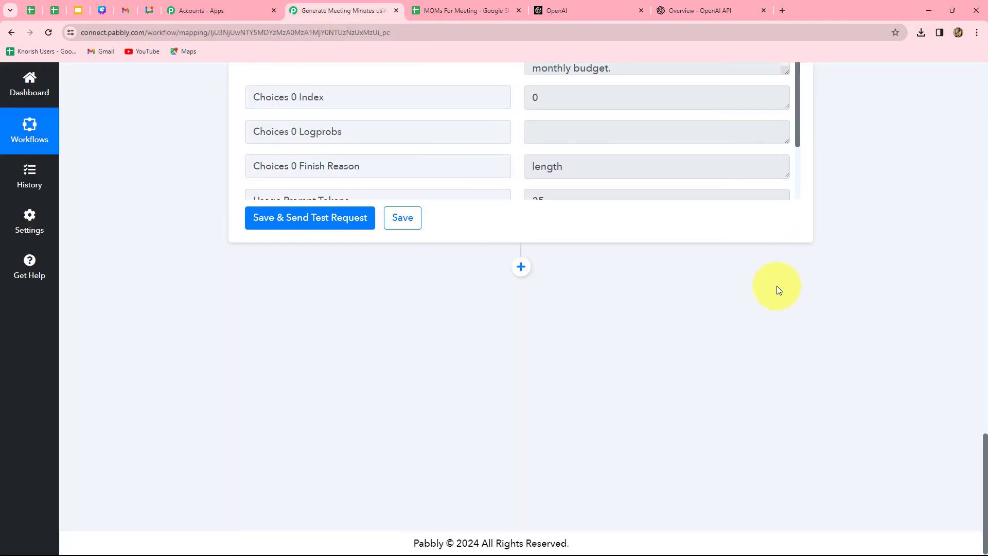
# Add a Google Chat Hangout action step after the OpenAI step with the Create Message event, and connect it.
pyautogui.click(521, 267)
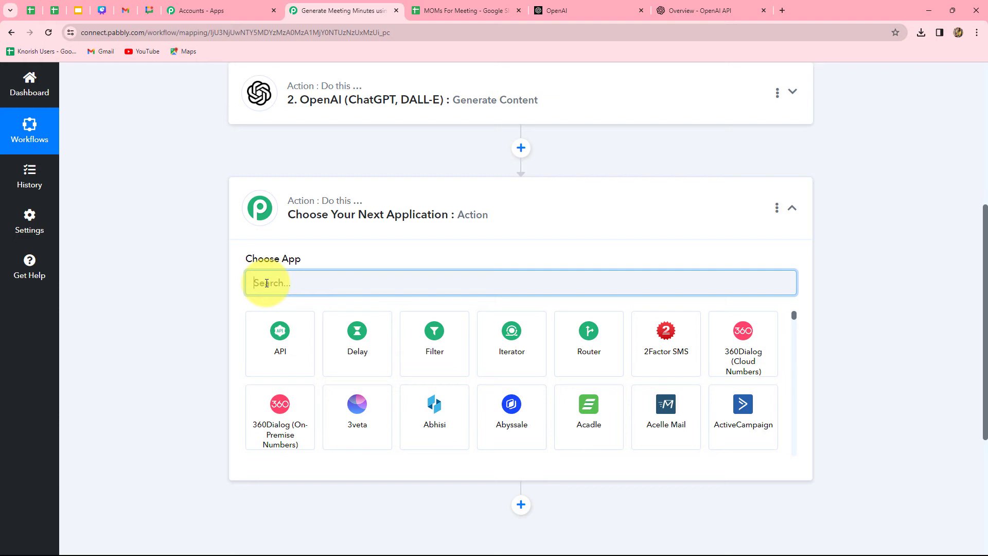
pyautogui.write('googl')
pyautogui.click(590, 352)
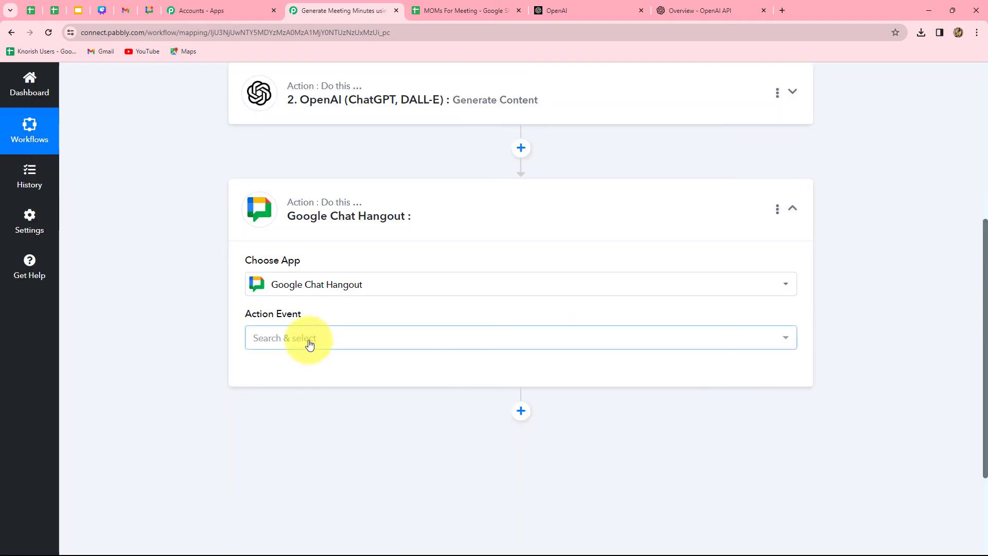
pyautogui.click(309, 344)
pyautogui.click(288, 409)
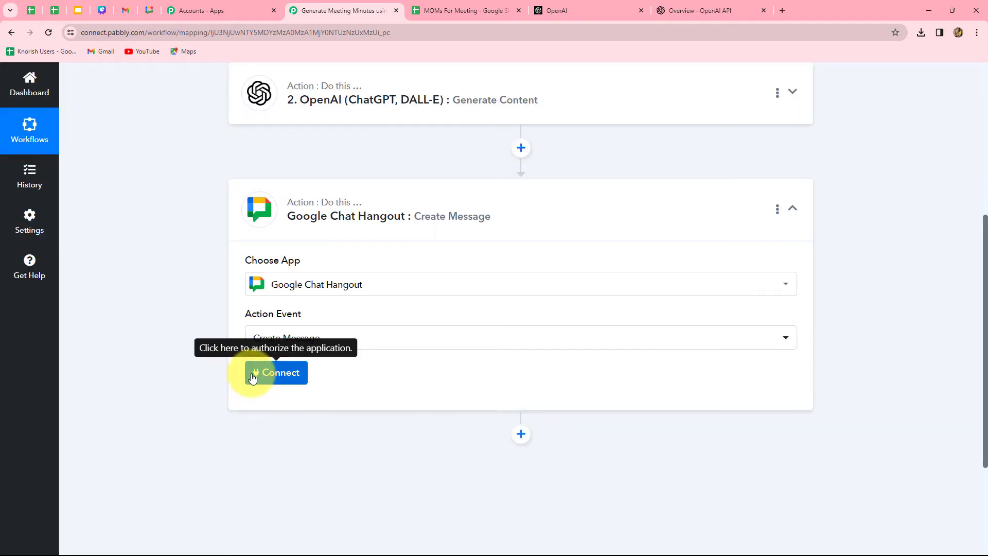
pyautogui.click(262, 377)
# Open the setup guide linked under Chat Webhook URL and copy the address of the avatar image link from its webhook instructions.
pyautogui.scroll(-4, 261, 360)
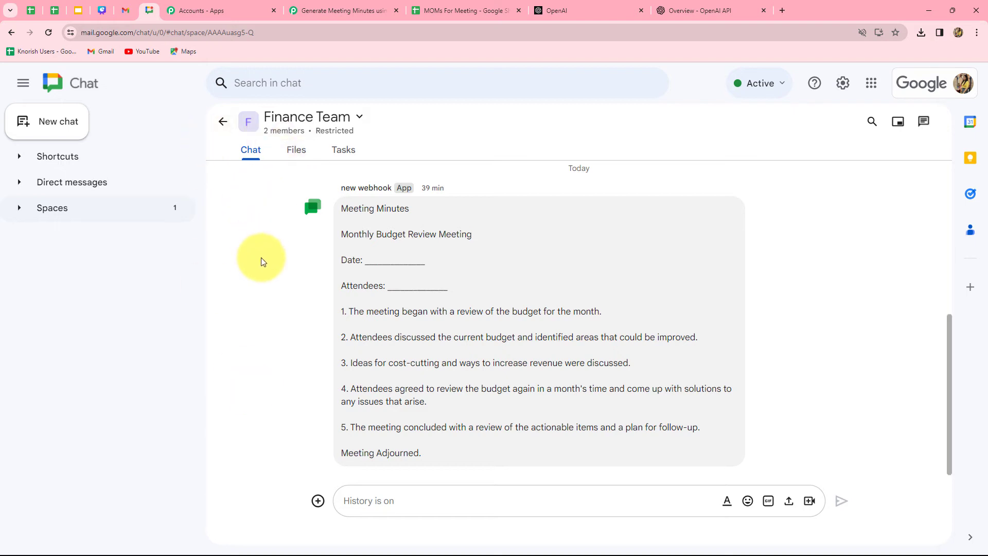
pyautogui.click(333, 12)
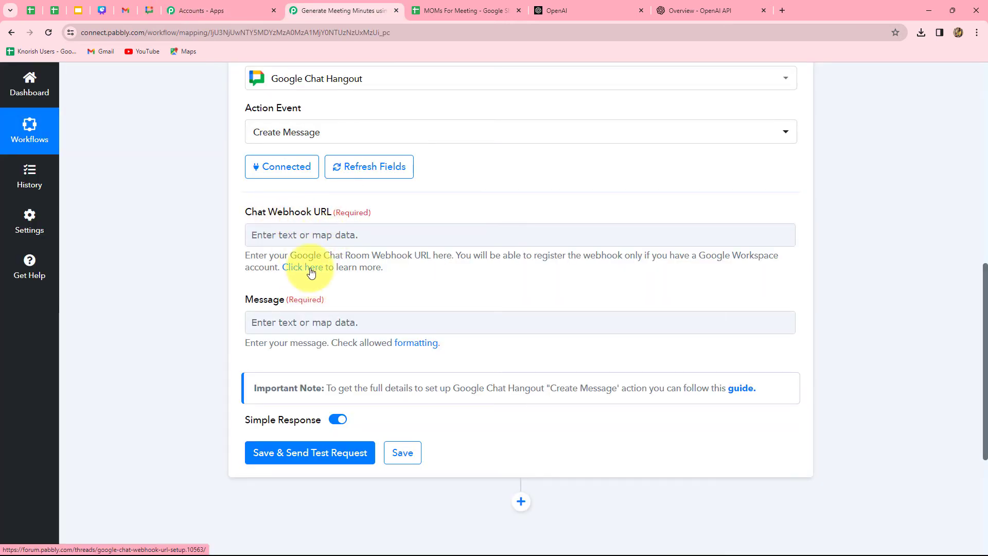
pyautogui.click(311, 272)
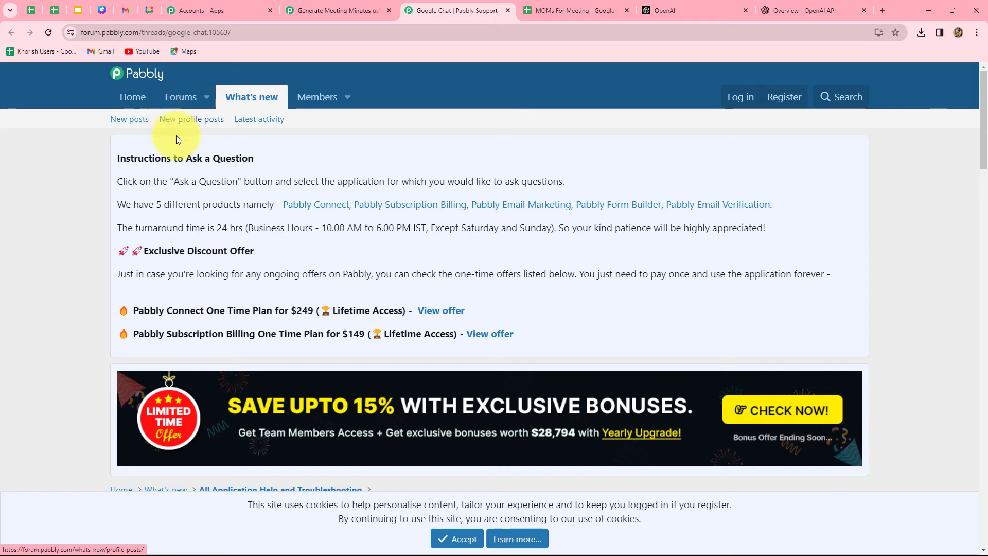
pyautogui.scroll(-10, 87, 190)
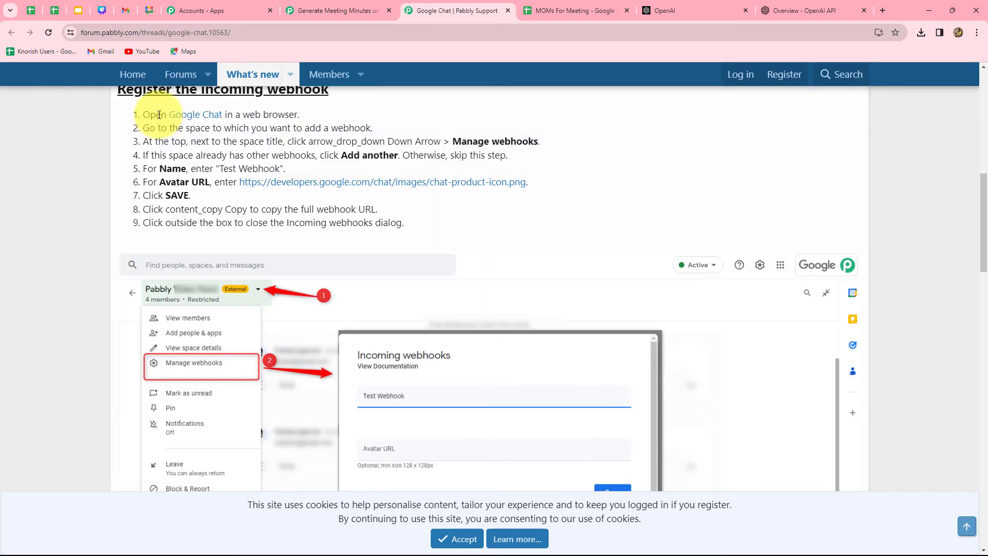
pyautogui.scroll(2, 132, 164)
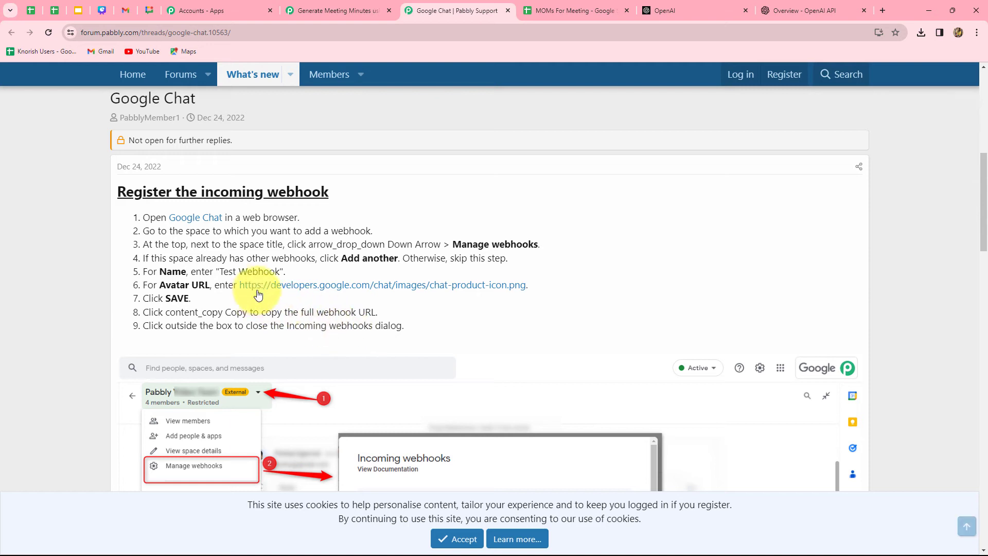
pyautogui.rightClick(283, 288)
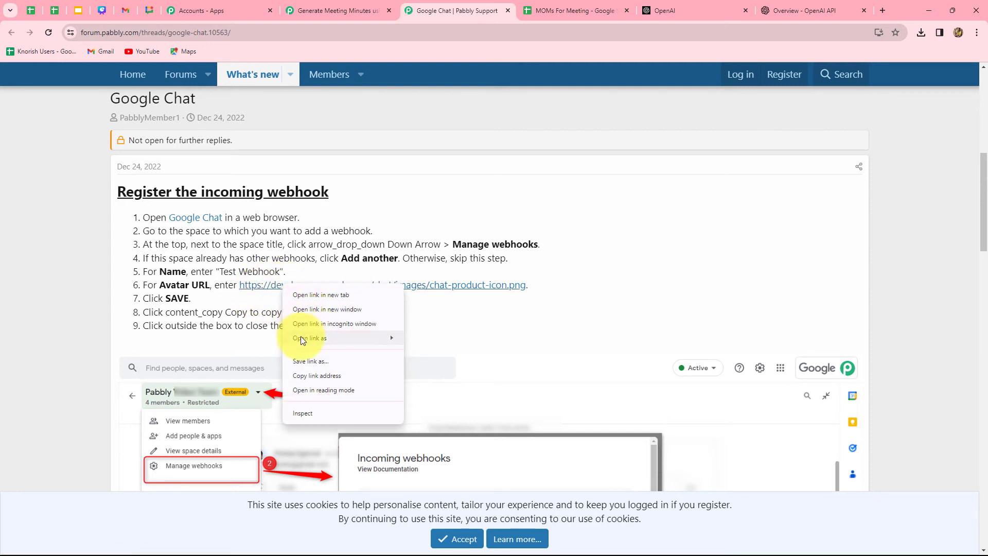
pyautogui.click(308, 376)
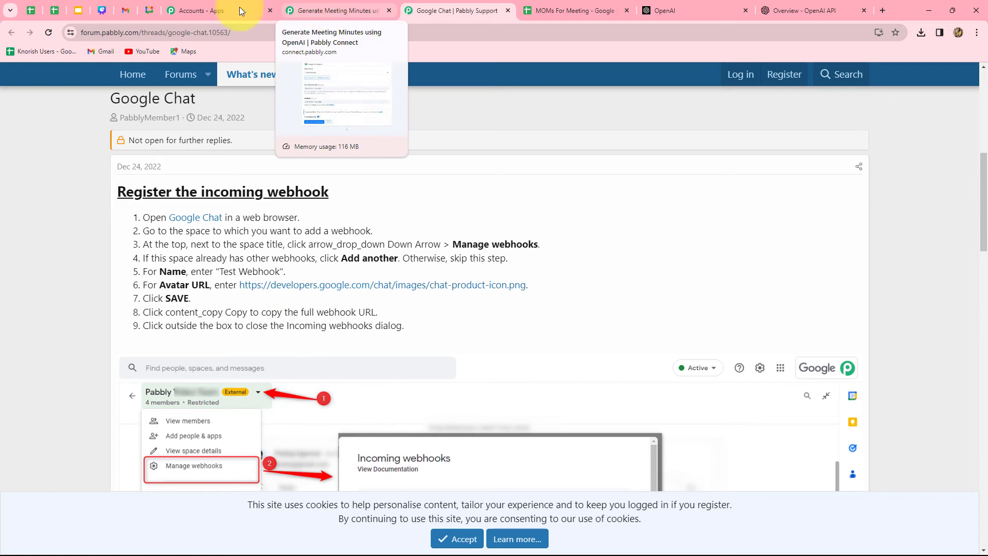
pyautogui.click(150, 10)
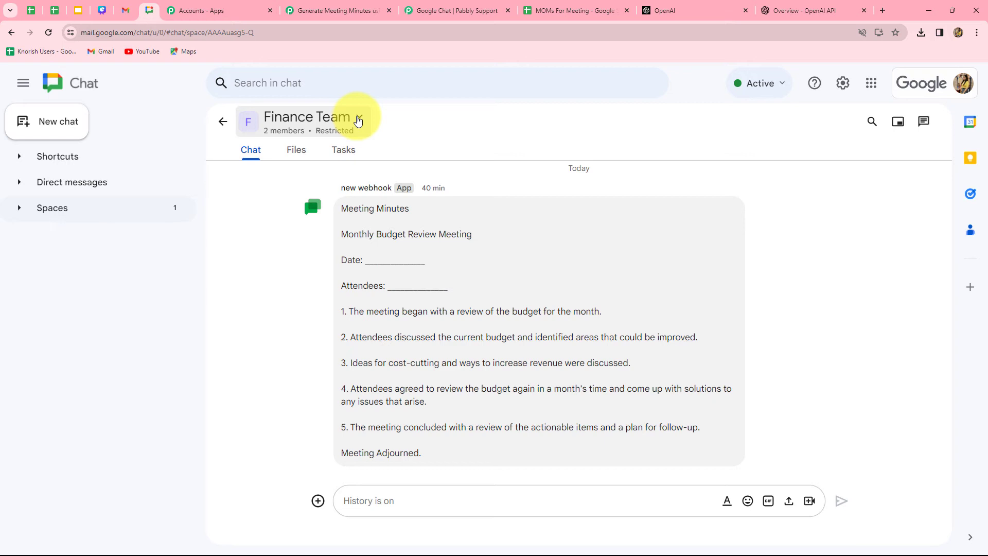
pyautogui.click(359, 121)
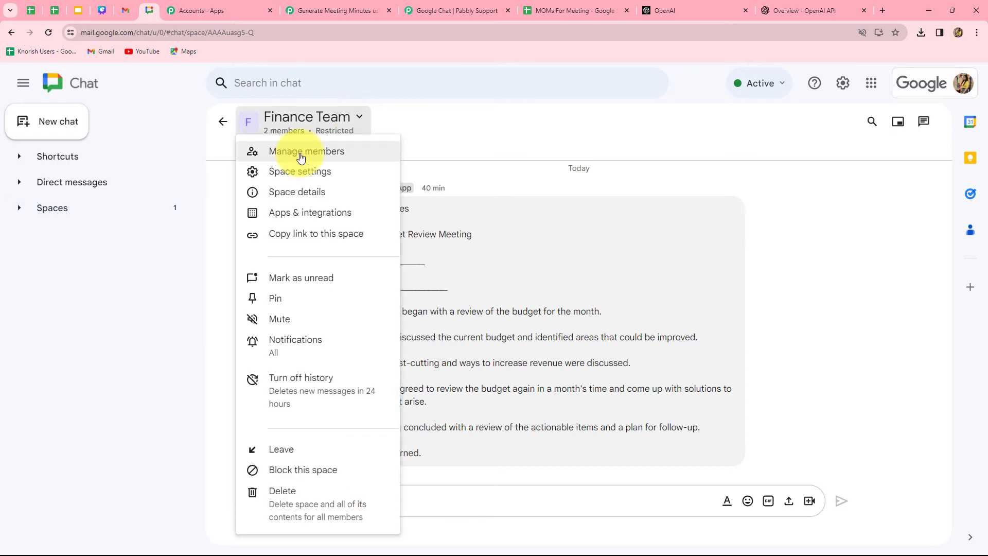
pyautogui.click(312, 217)
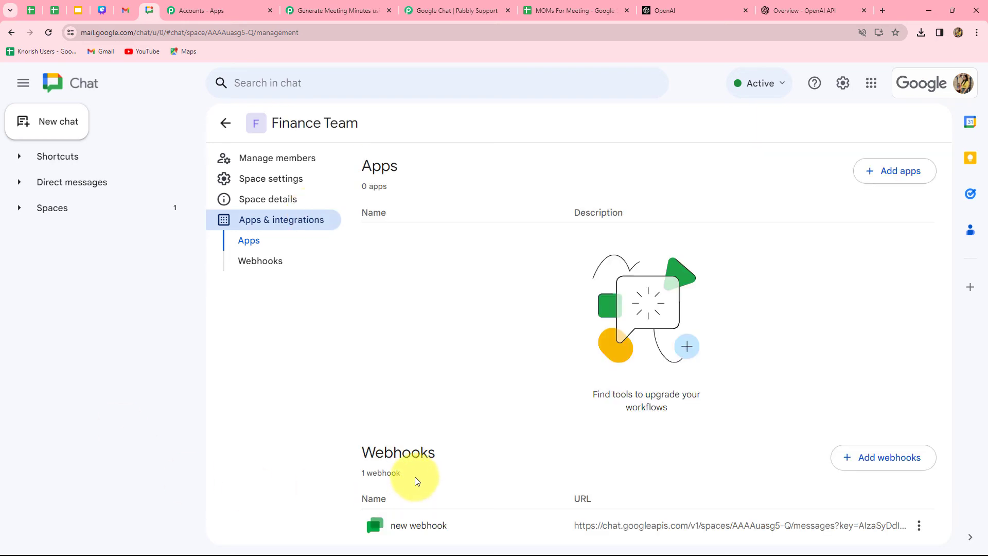
pyautogui.click(897, 462)
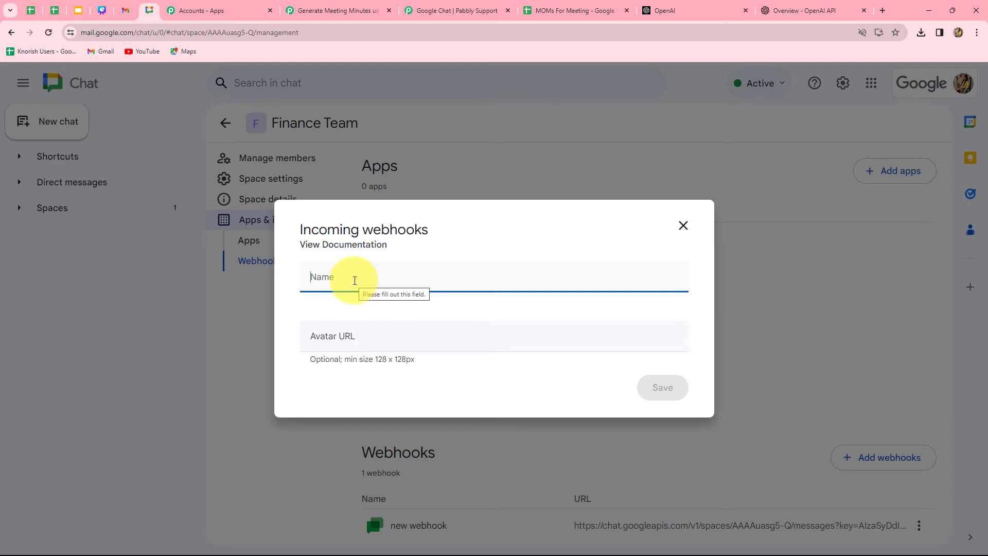
pyautogui.write('Meeting Minutes')
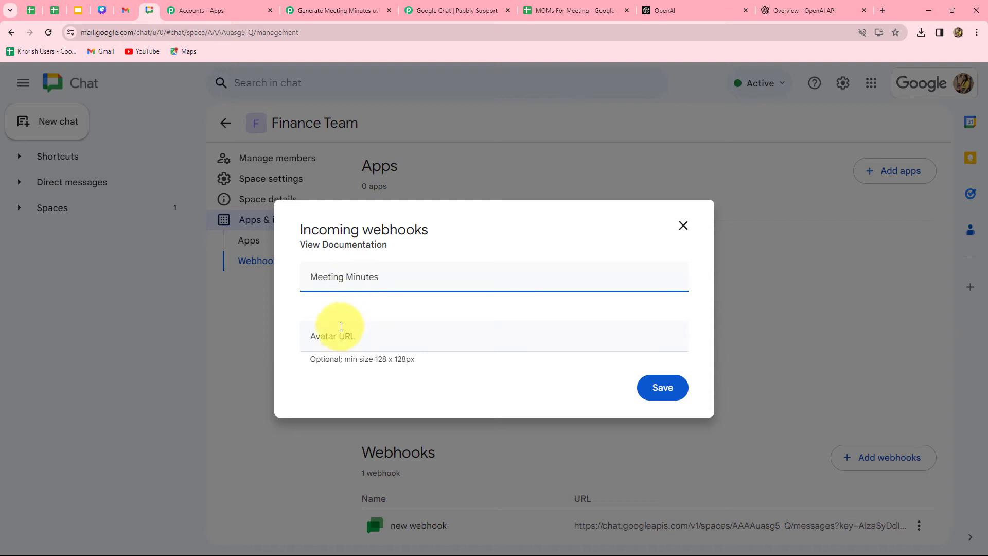
pyautogui.click(345, 336)
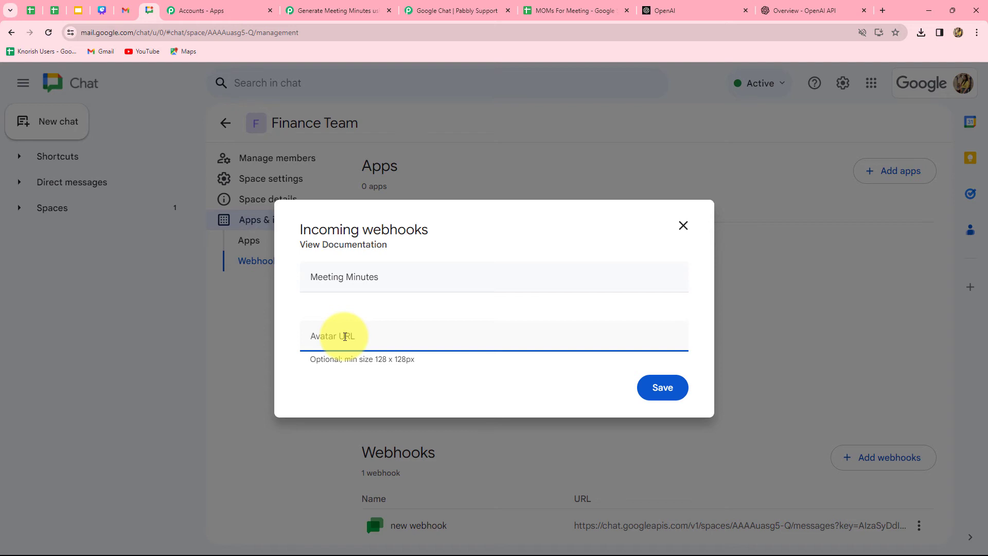
pyautogui.write('https://developers.google.com/chat/images/chat-product-icon.png')
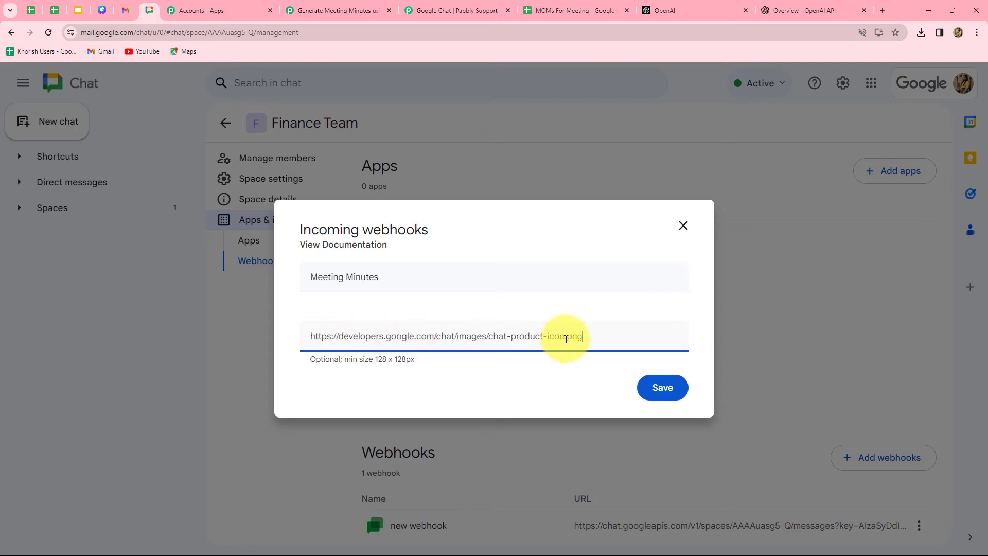
pyautogui.click(671, 395)
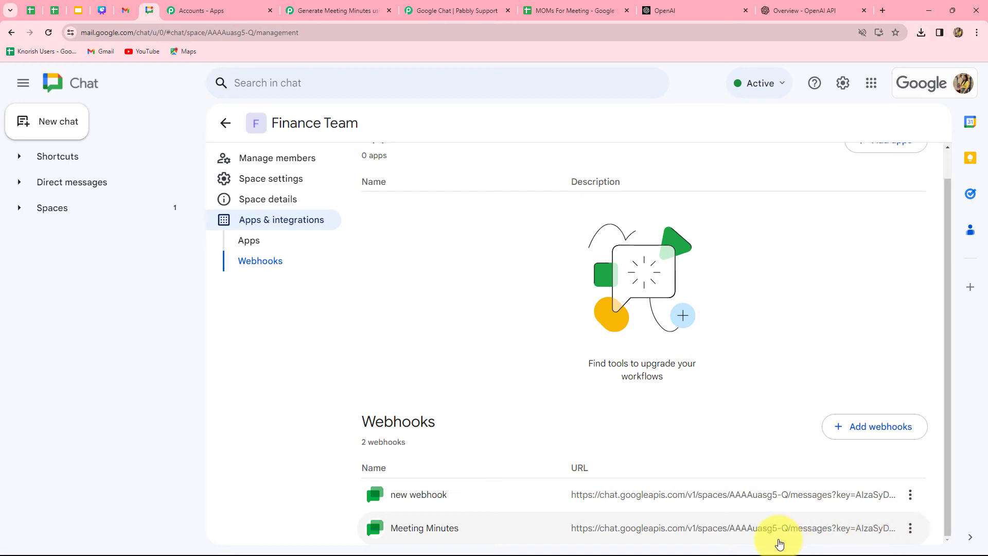
# Copy the Meeting Minutes webhook's link and paste it into the Chat Webhook URL field of the Pabbly Connect Google Chat Hangout step.
pyautogui.click(299, 10)
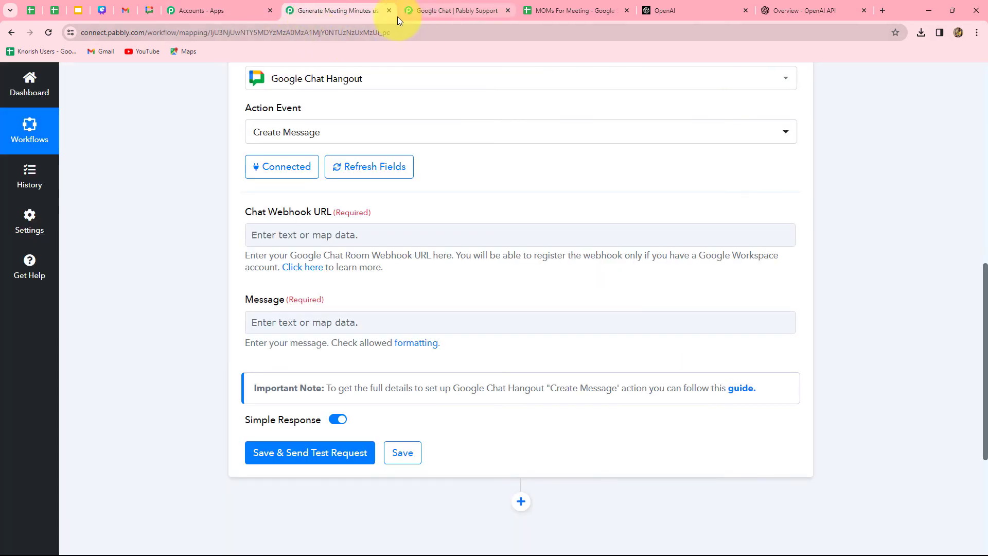
pyautogui.click(149, 10)
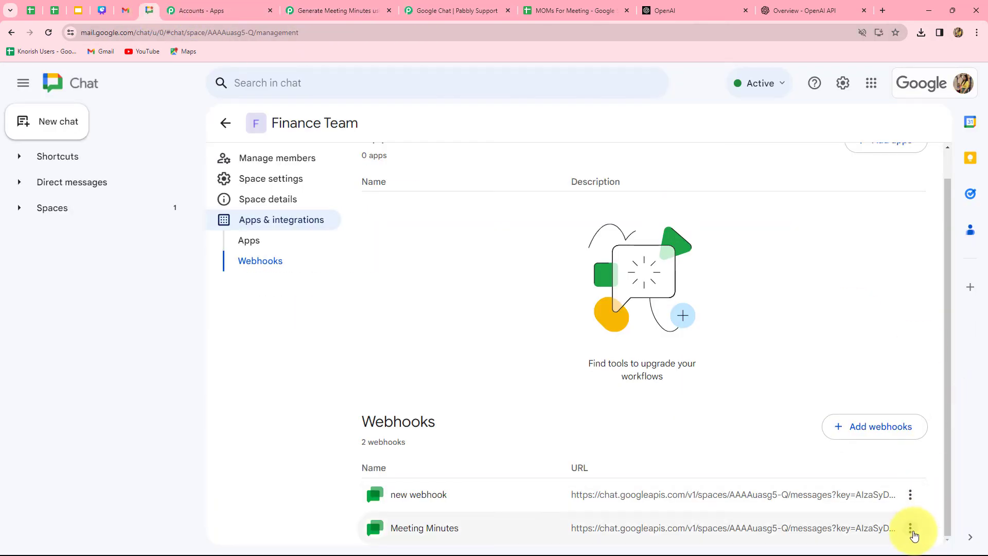
pyautogui.click(910, 529)
pyautogui.click(892, 454)
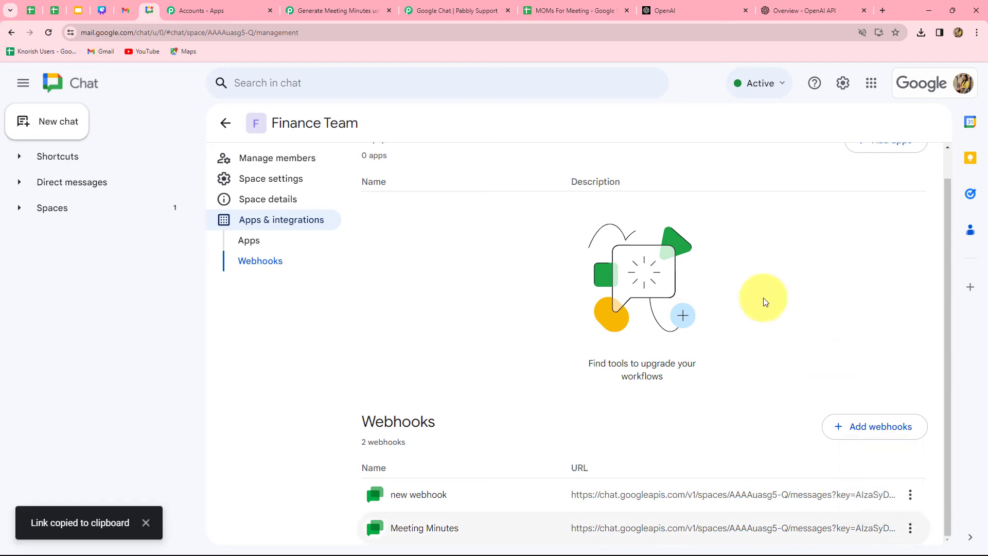
pyautogui.click(339, 11)
pyautogui.click(264, 236)
pyautogui.hotkey('ctrl', 'v')
# Set the message to "Here are the Meeting Minutes for upcoming meeting, please go through them:", a blank line, and OpenAI's mapped Choices 0 Text.
pyautogui.scroll(-2, 418, 190)
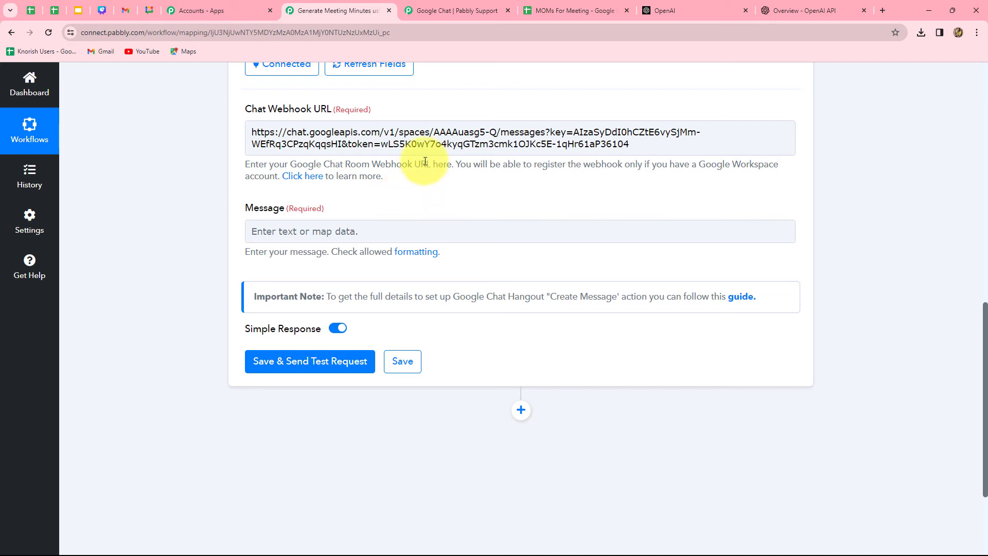
pyautogui.click(283, 234)
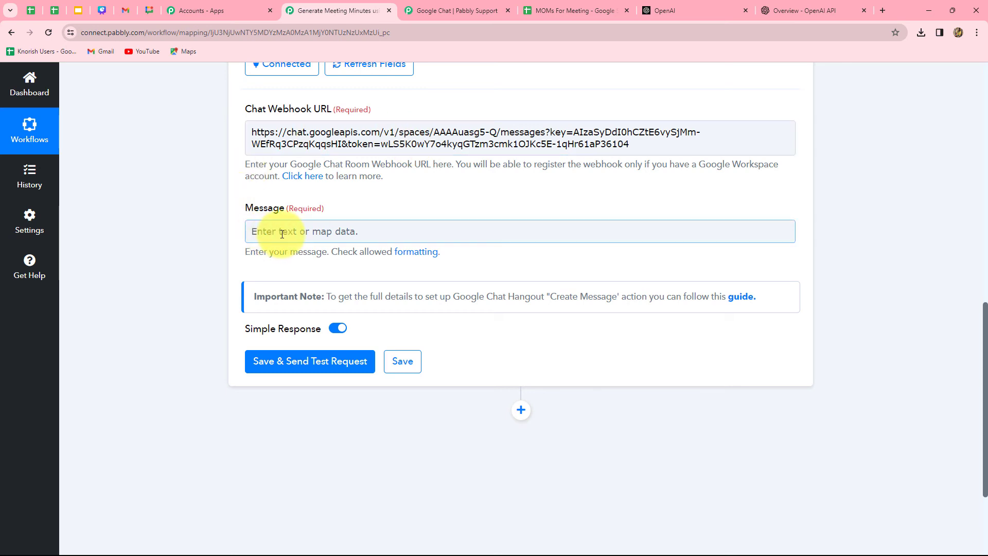
pyautogui.click(390, 237)
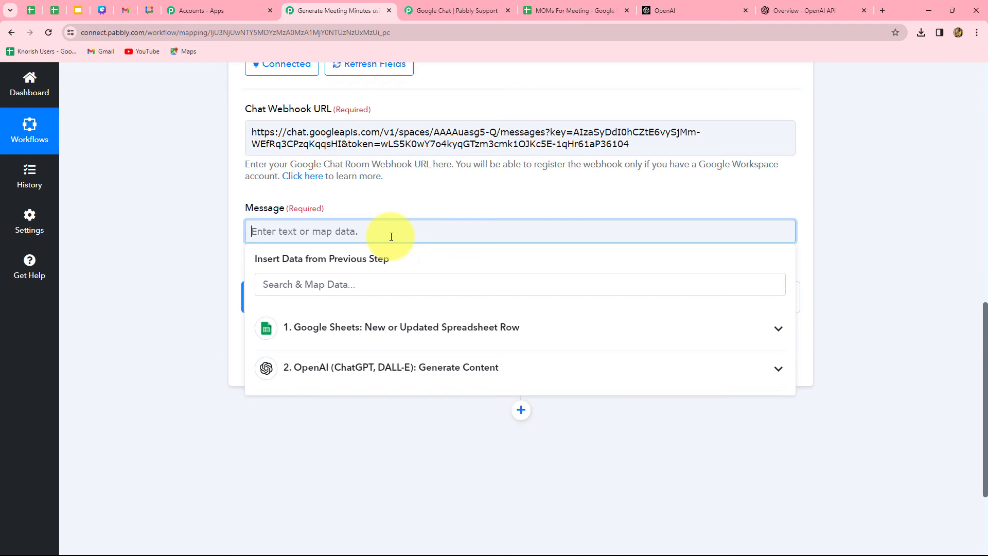
pyautogui.hotkey('ctrl', 'v')
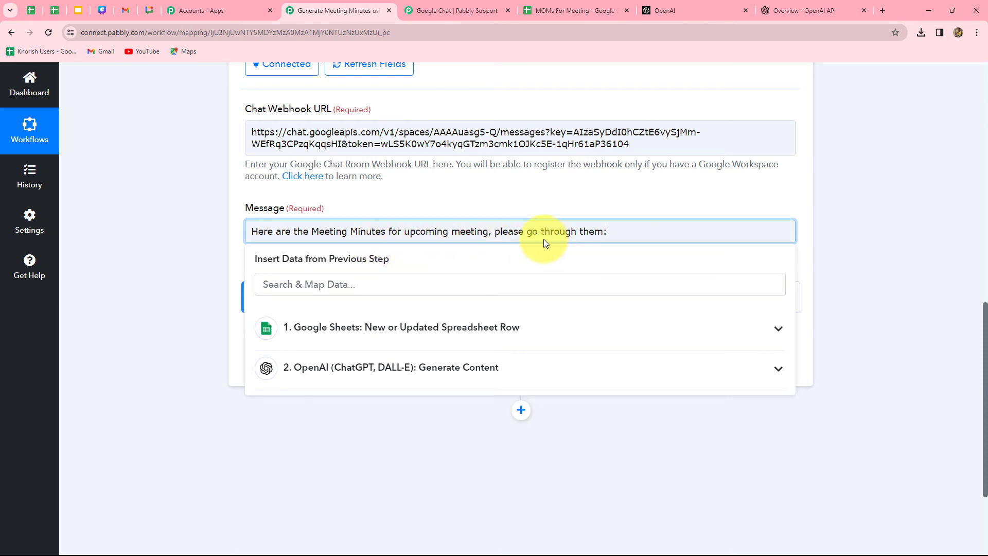
pyautogui.press('Return')
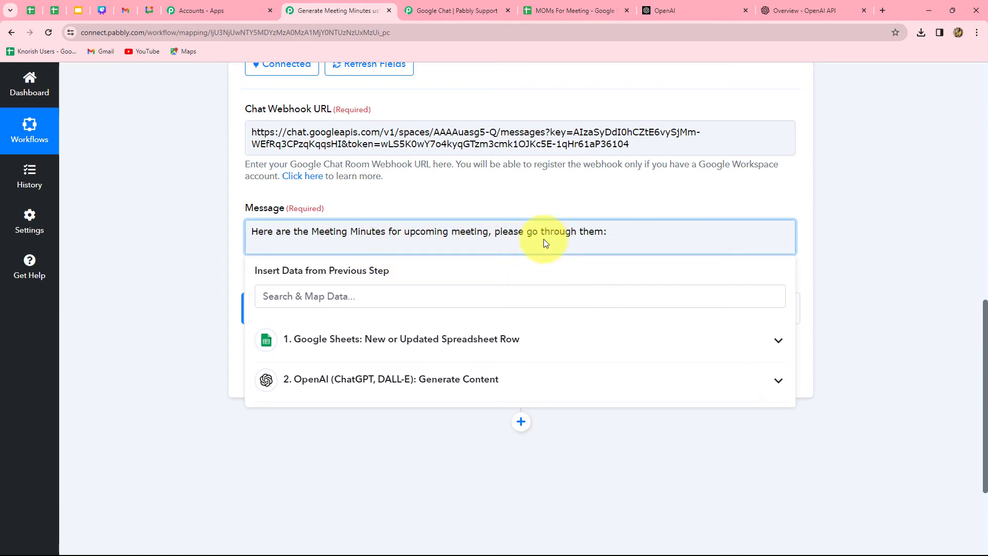
pyautogui.press('Return')
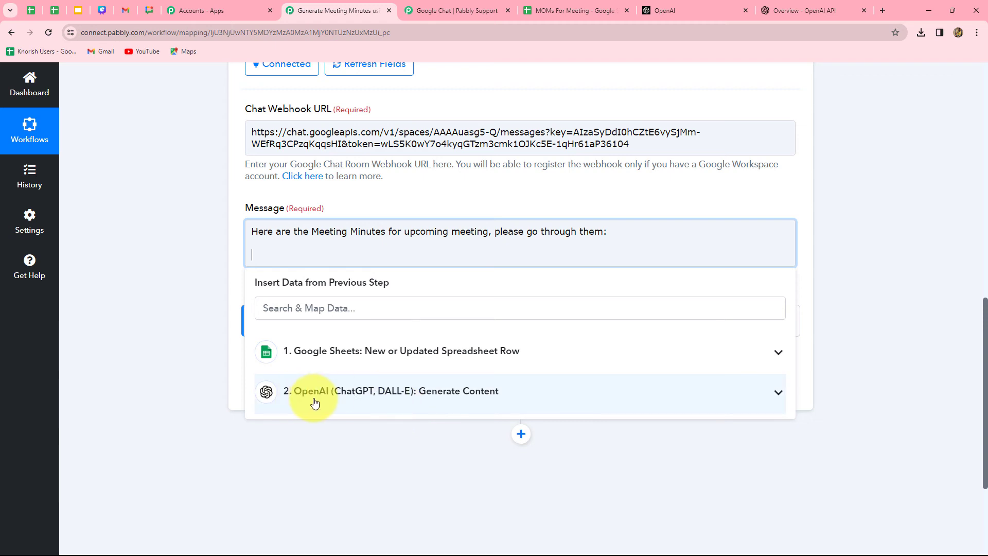
pyautogui.click(330, 406)
pyautogui.scroll(-2, 403, 457)
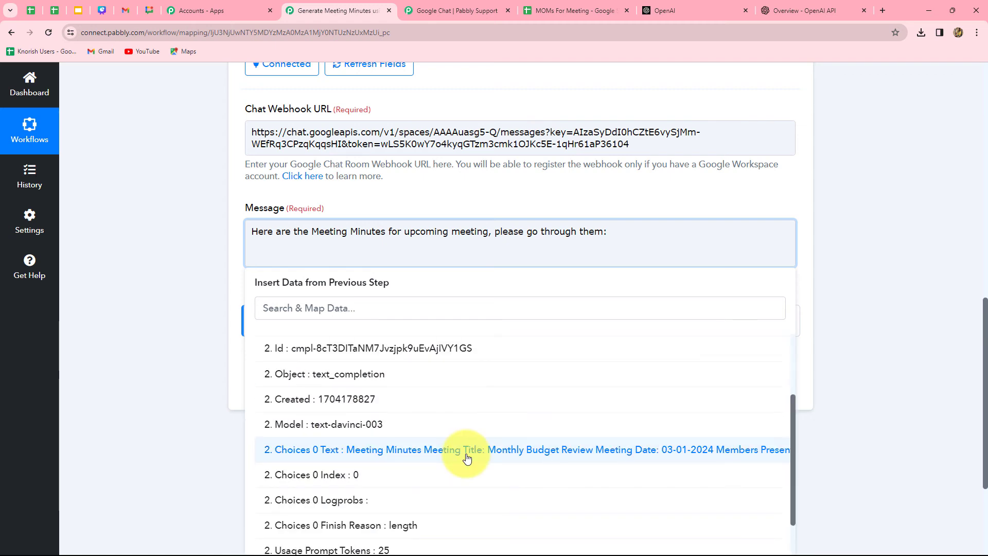
pyautogui.click(421, 456)
pyautogui.click(880, 450)
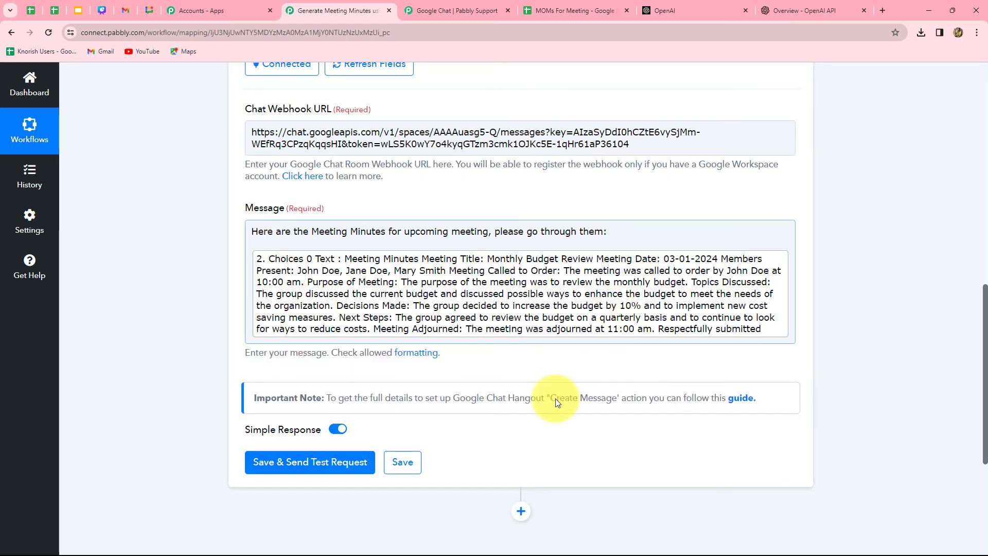
# Save the Google Chat Hangout step with a test request and check the sender name in the received response.
pyautogui.click(320, 463)
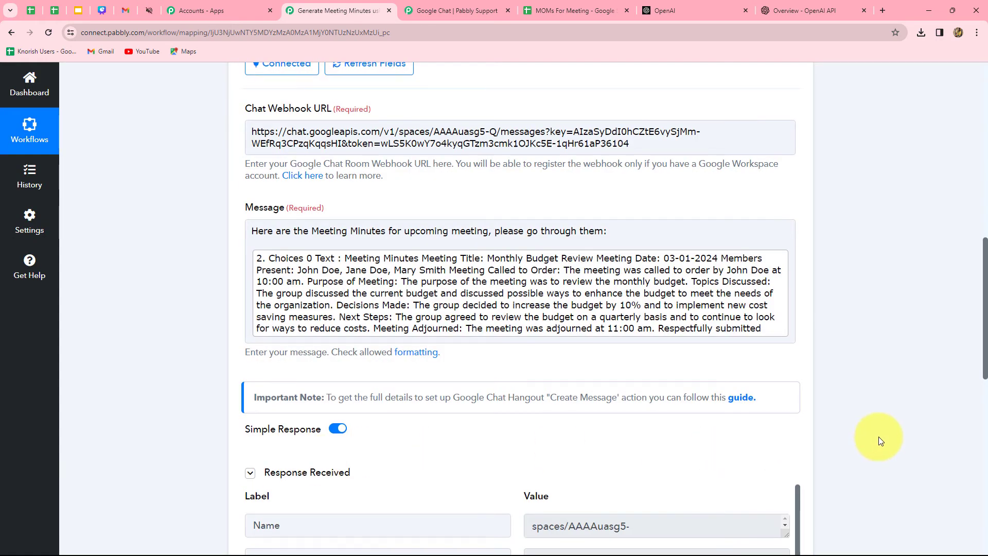
pyautogui.scroll(-3, 669, 401)
pyautogui.moveTo(692, 407); pyautogui.dragTo(520, 406)
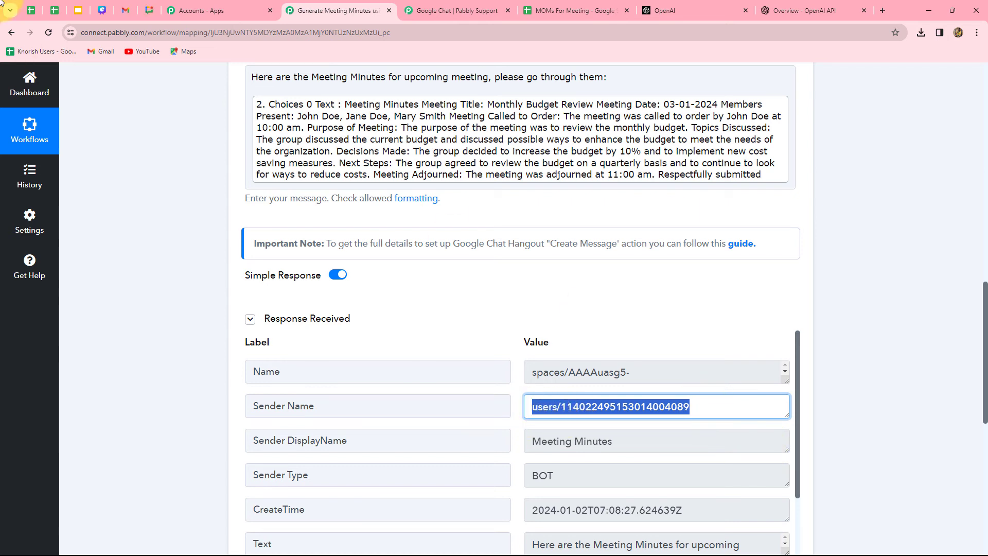
# Switch to Google Chat and read through the test meeting minutes posted in the Finance Team space.
pyautogui.click(151, 10)
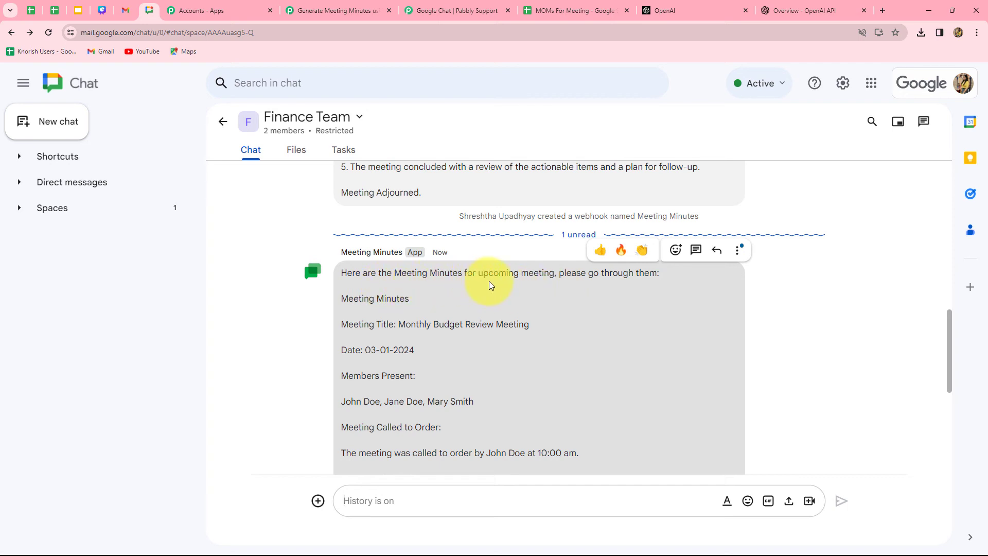
pyautogui.scroll(-6, 601, 308)
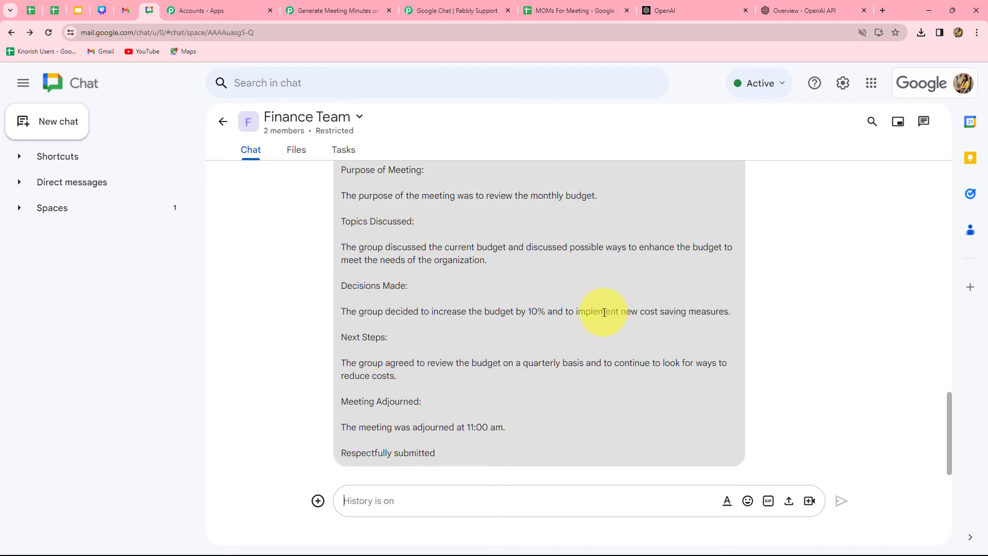
pyautogui.scroll(7, 603, 312)
pyautogui.scroll(-5, 603, 312)
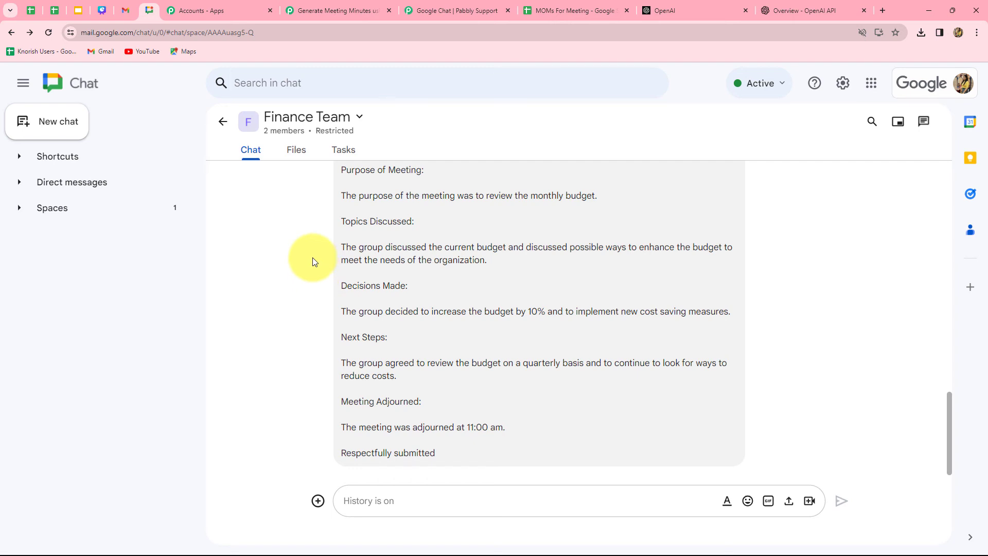
# In the MOMs For Meeting spreadsheet, fill row 3 with the title Monthly Revenue Strategy Meeting and the date 05-12-2024.
pyautogui.click(583, 10)
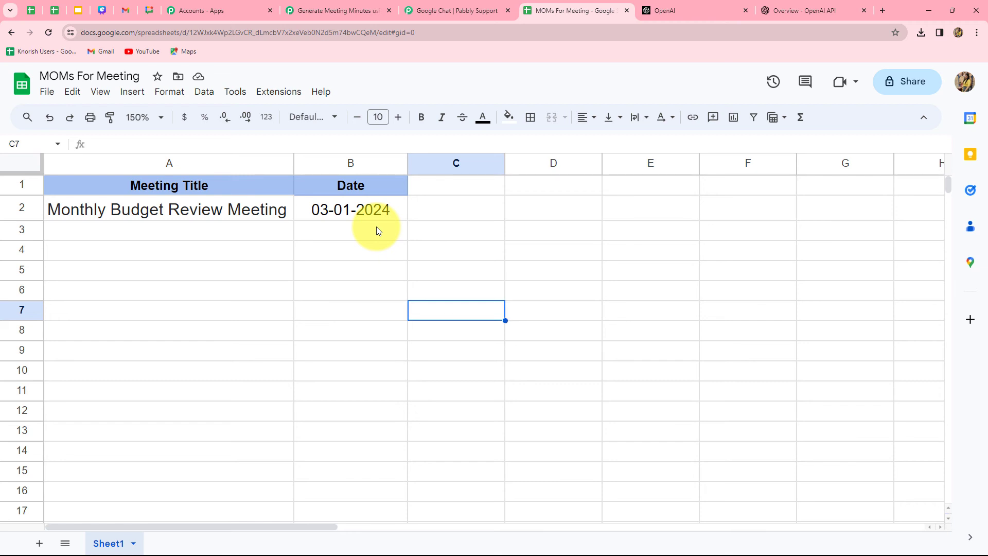
pyautogui.click(187, 233)
pyautogui.hotkey('ctrl', 'v')
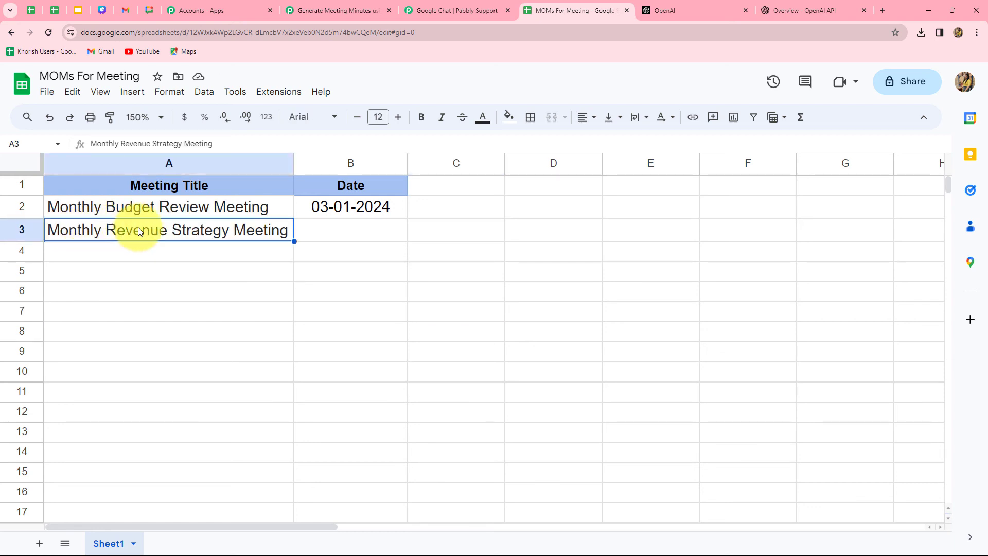
pyautogui.press('Tab')
pyautogui.click(198, 237)
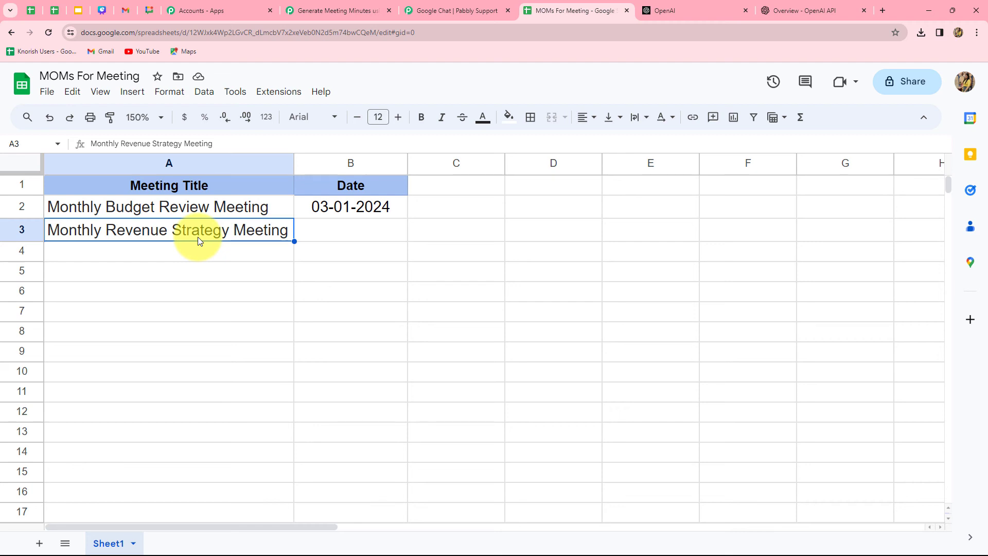
pyautogui.click(330, 237)
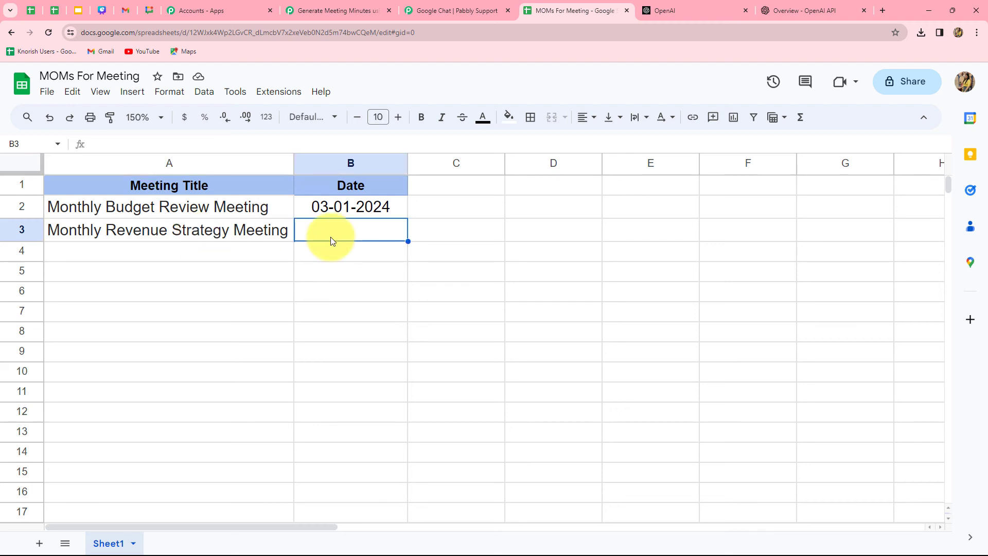
pyautogui.hotkey('ctrl', 'v')
pyautogui.click(315, 246)
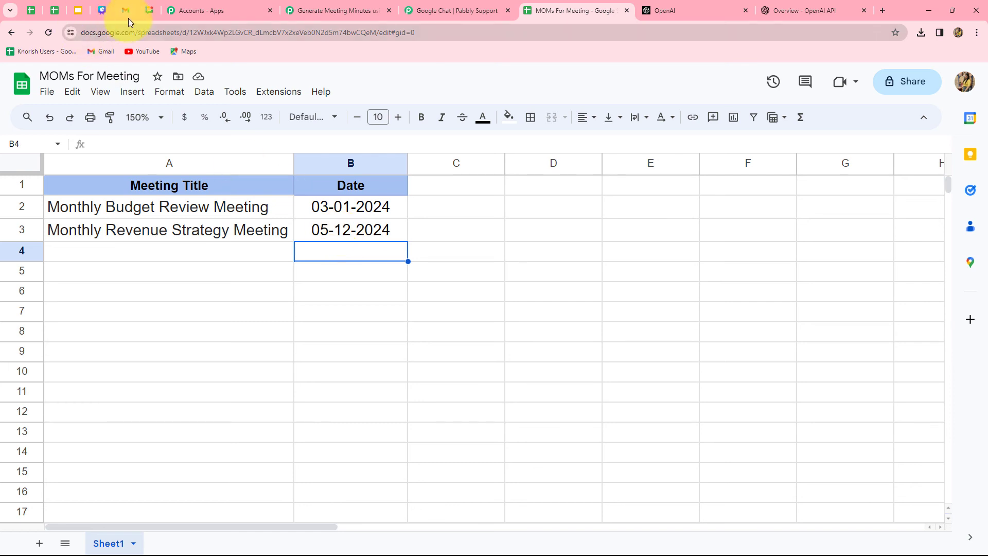
# Switch to Google Chat and read the minutes posted for the Monthly Revenue Strategy Meeting in the Finance Team space.
pyautogui.click(149, 10)
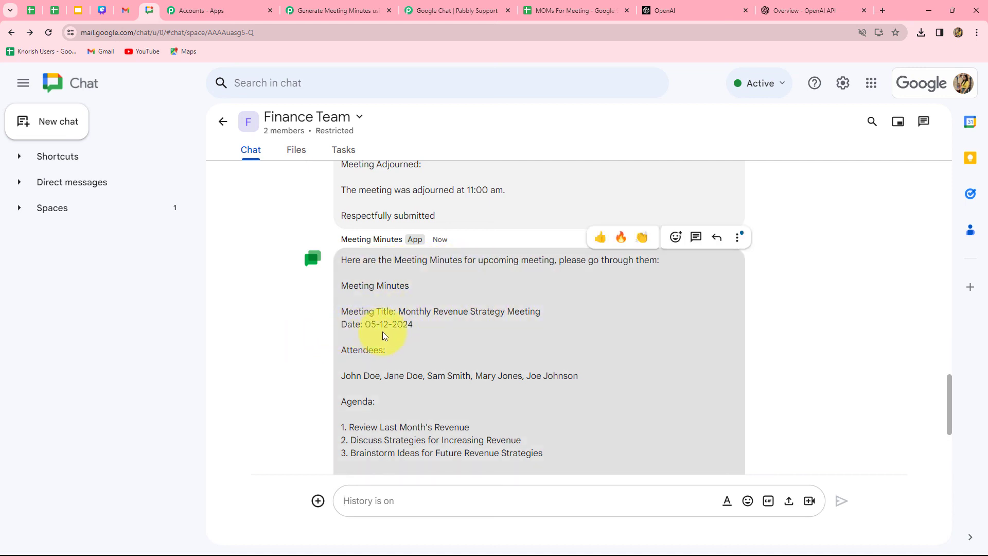
pyautogui.scroll(-4, 397, 337)
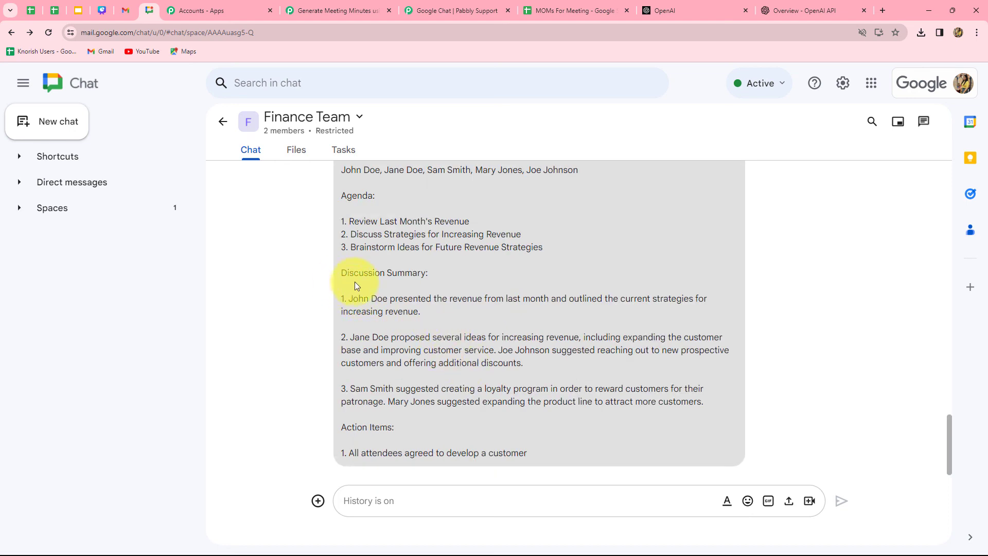
pyautogui.moveTo(359, 278); pyautogui.dragTo(542, 439)
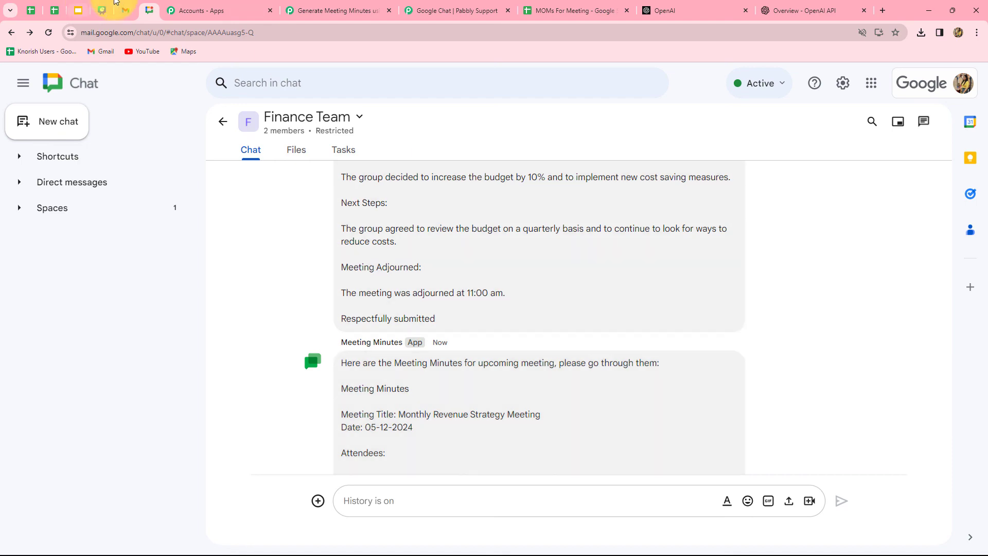
# Return to the Pabbly Connect workflow and collapse the Google Chat Hangout step to review the whole three-step workflow.
pyautogui.click(335, 10)
pyautogui.scroll(5, 871, 319)
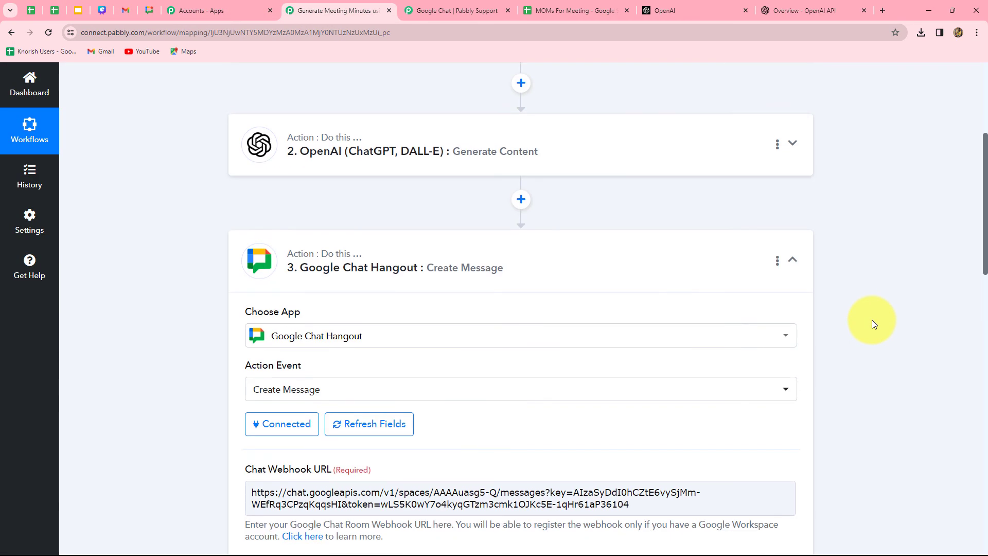
pyautogui.click(801, 267)
pyautogui.scroll(2, 863, 289)
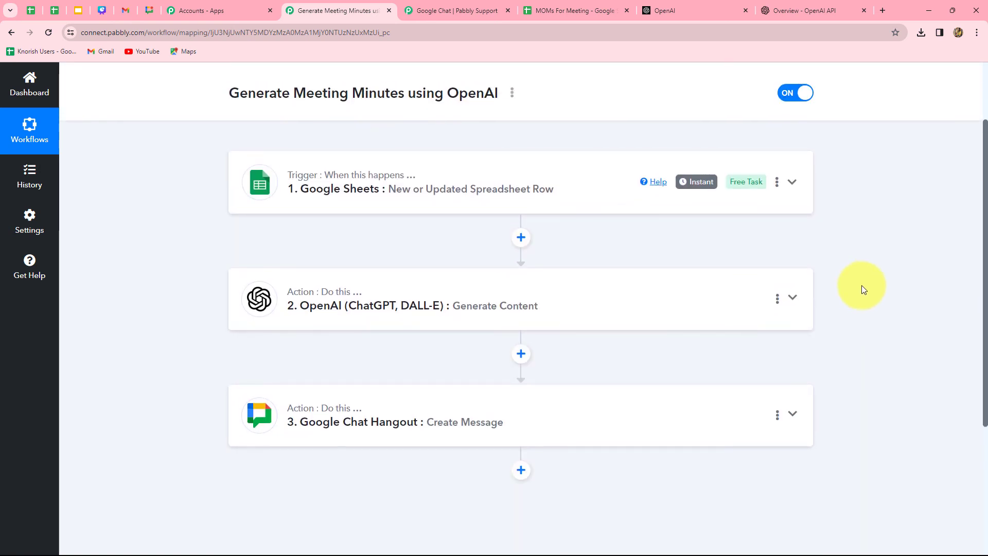